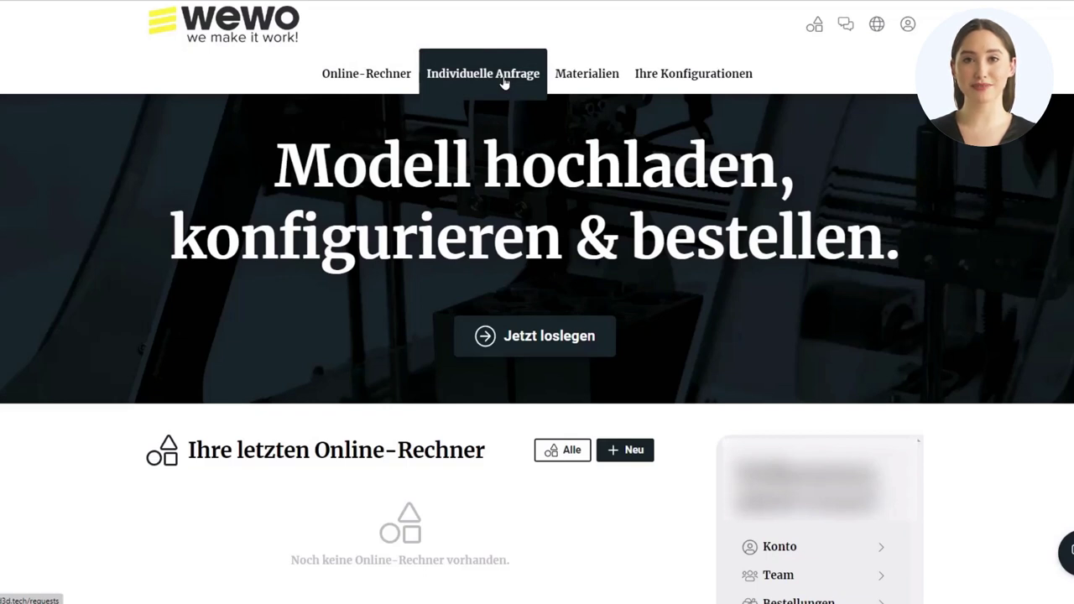
# Browse the Materialien list down through DLP resins like 3DM-Impact and 3DM-Tough, then return to the top.
pyautogui.click(593, 82)
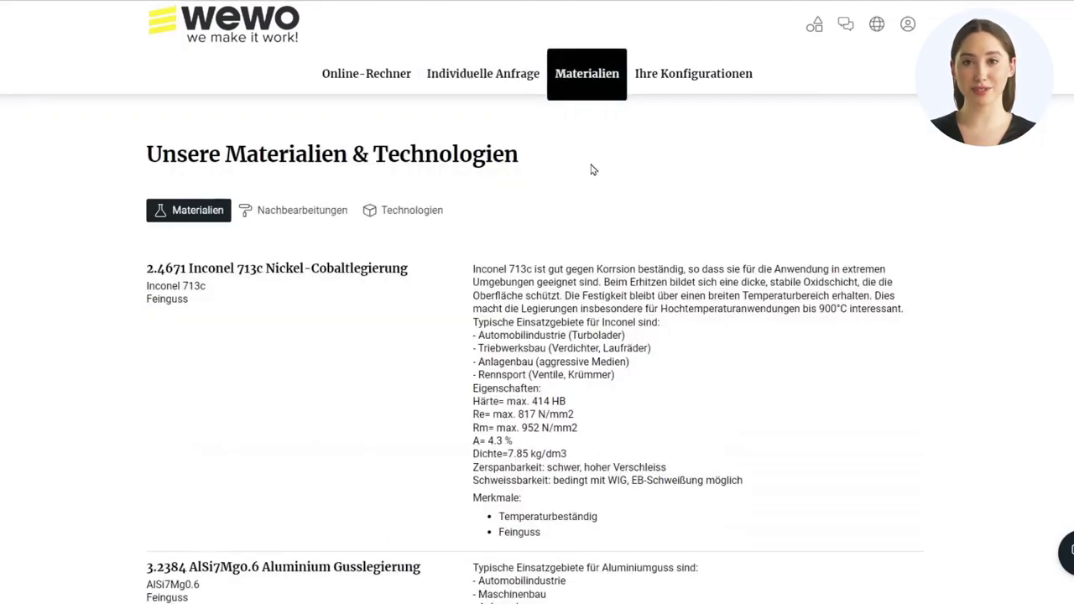
pyautogui.scroll(-3, 611, 297)
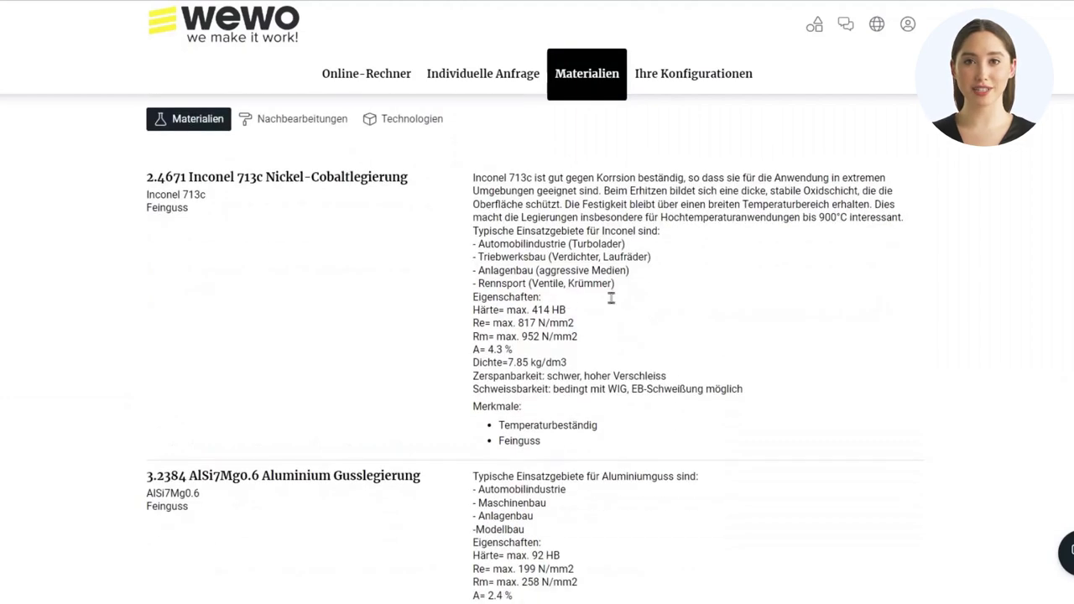
pyautogui.scroll(-2, 611, 297)
pyautogui.scroll(-2, 611, 302)
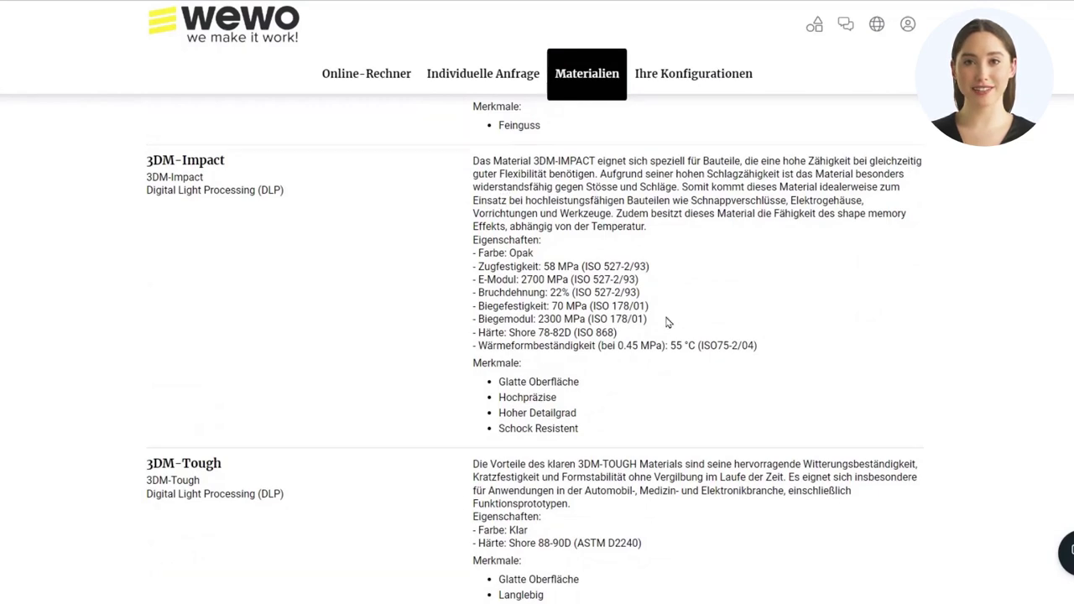
pyautogui.scroll(5, 668, 321)
pyautogui.scroll(2, 668, 321)
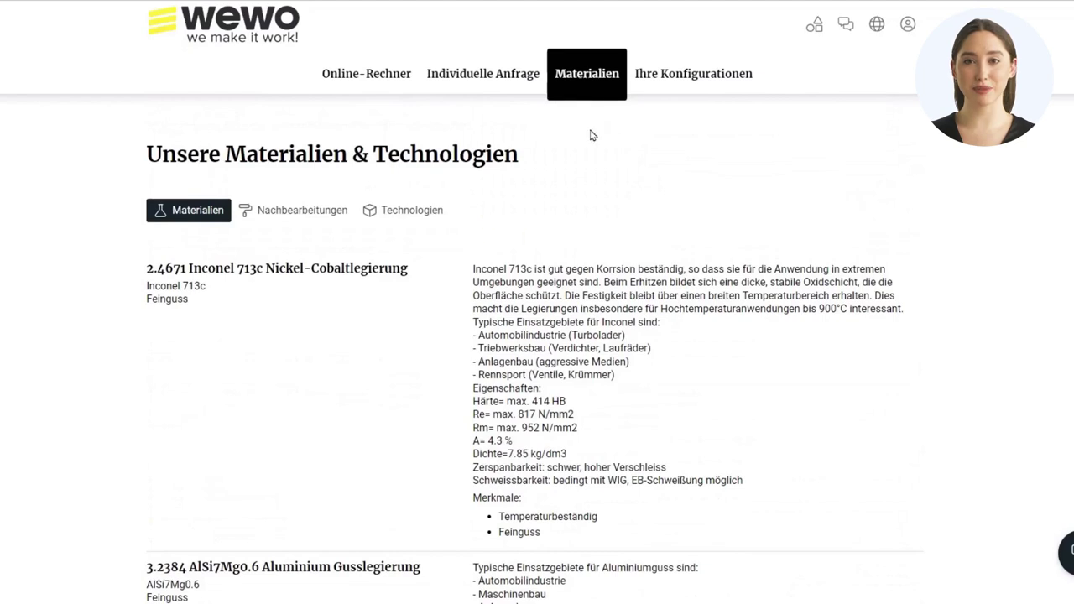
# Show the Technologien overview with Binder Jetting and DLP design requirements.
pyautogui.click(389, 216)
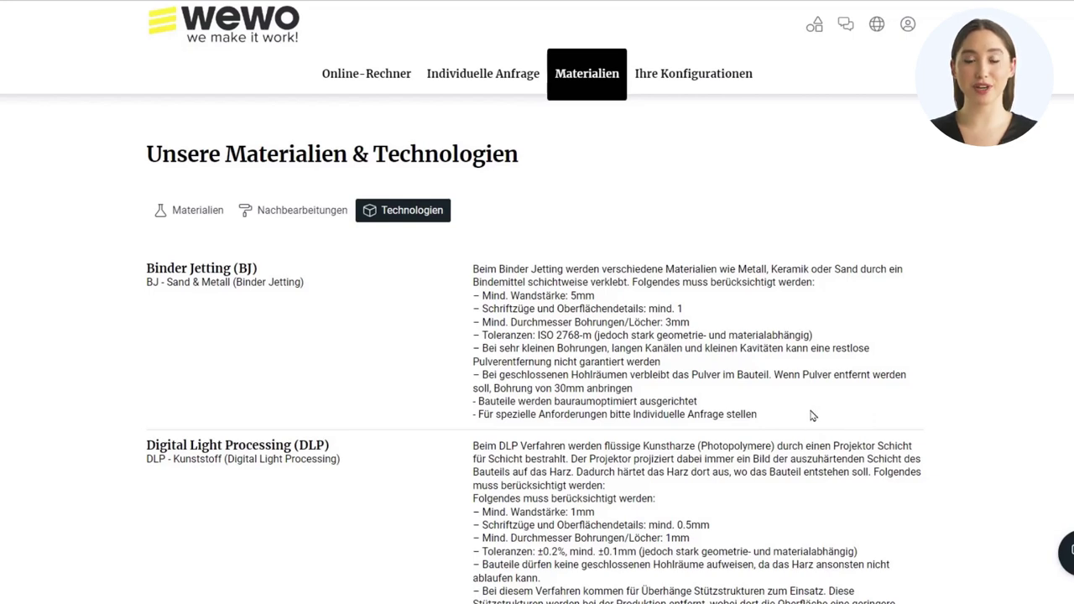
# Show the Nachbearbeitungen list and scroll to its end at heat treatment.
pyautogui.click(294, 213)
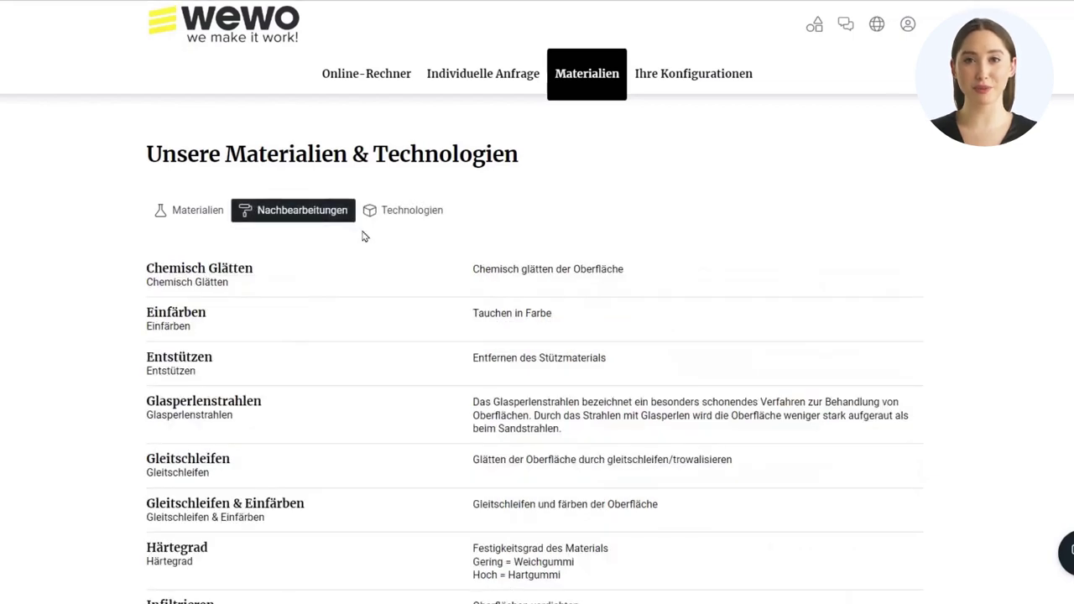
pyautogui.scroll(-2, 363, 237)
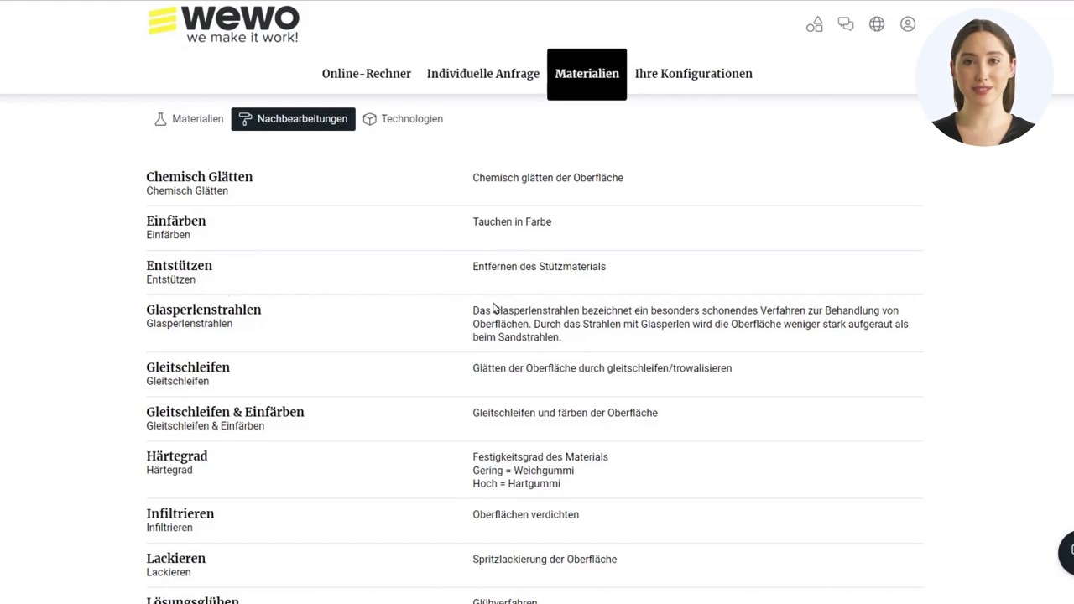
pyautogui.scroll(-1, 495, 308)
pyautogui.scroll(-1, 529, 319)
pyautogui.scroll(-1, 571, 330)
pyautogui.scroll(-2, 546, 344)
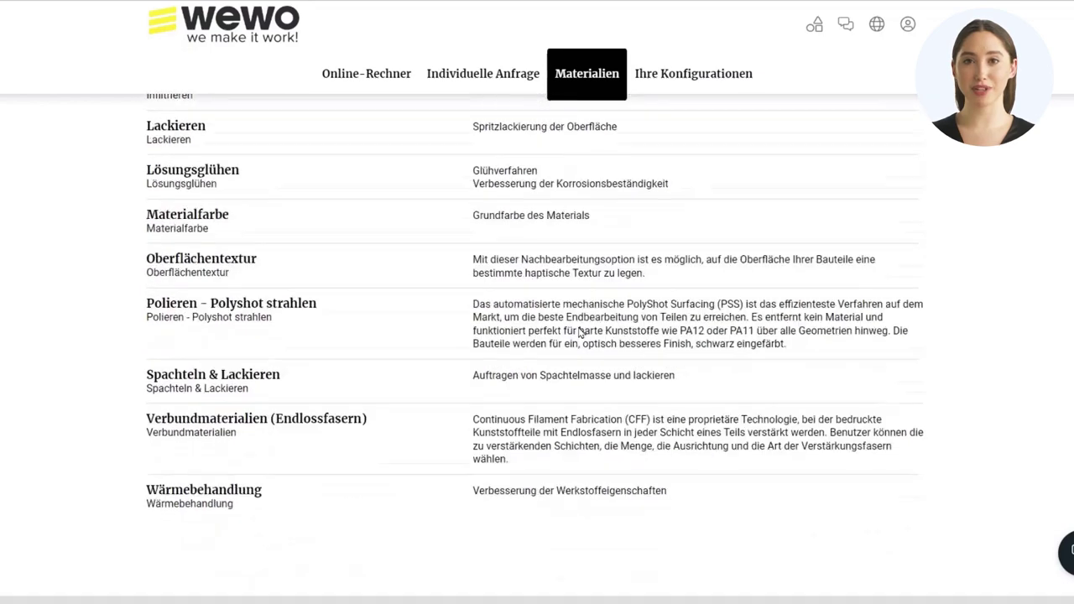
pyautogui.scroll(-1, 507, 355)
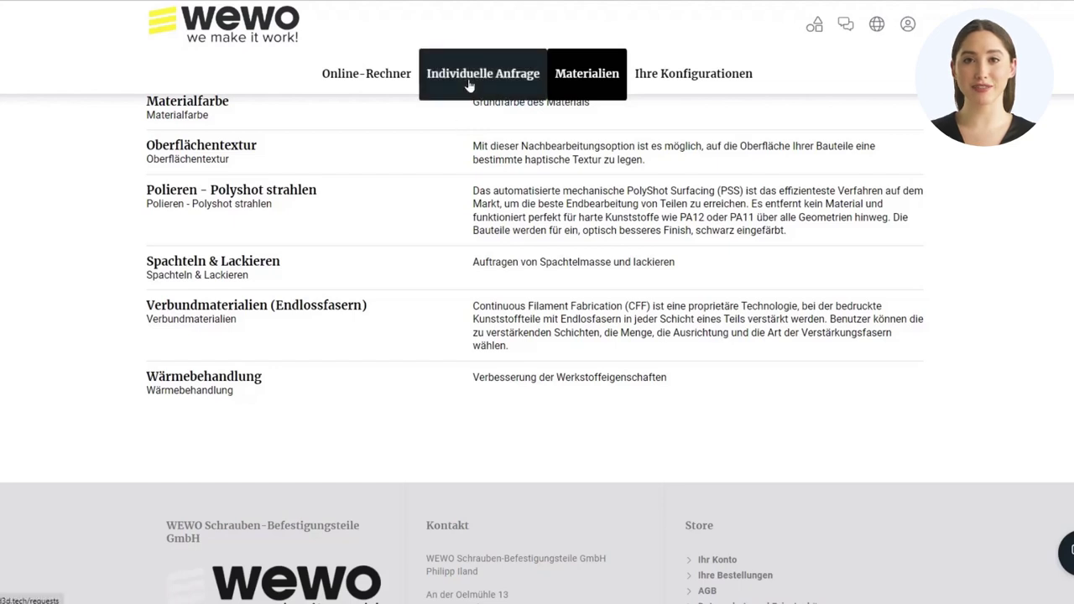
# Start a Neuer Rechner calculation and upload the screw .stp file into Configuration 1.
pyautogui.click(358, 76)
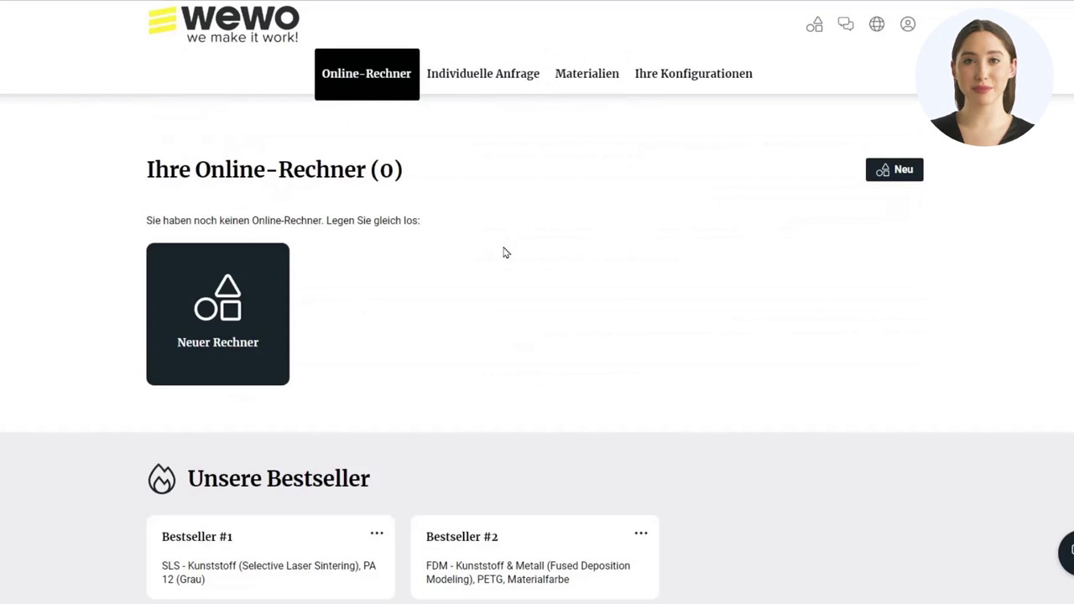
pyautogui.click(229, 294)
pyautogui.scroll(-1, 382, 251)
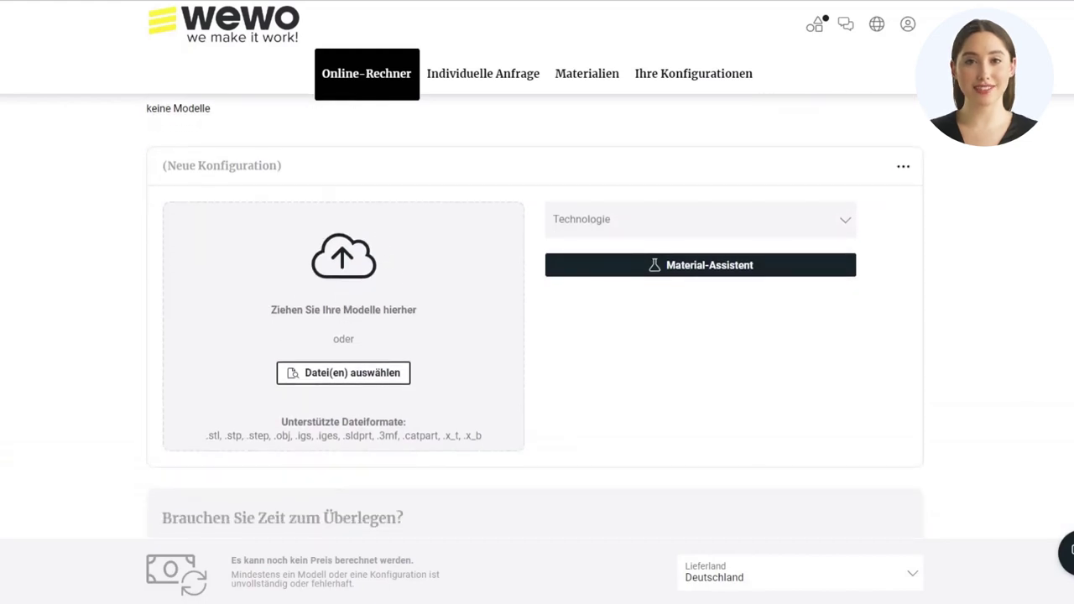
pyautogui.moveTo(11, 369); pyautogui.dragTo(388, 316)
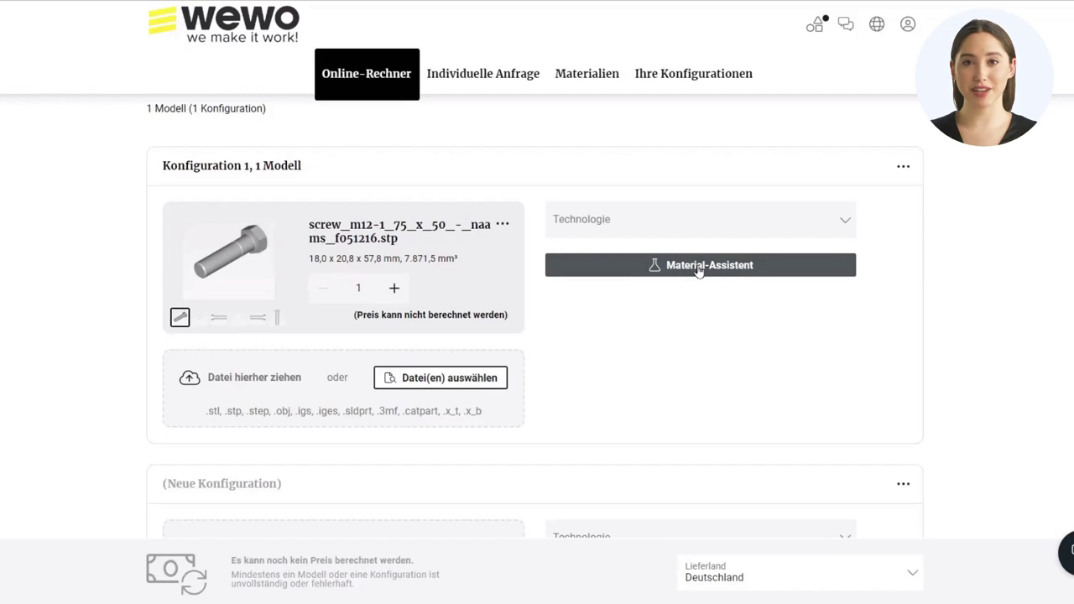
# In the Material-Assistent, try the Lebensmitteltauglich filter and then remove it.
pyautogui.click(698, 267)
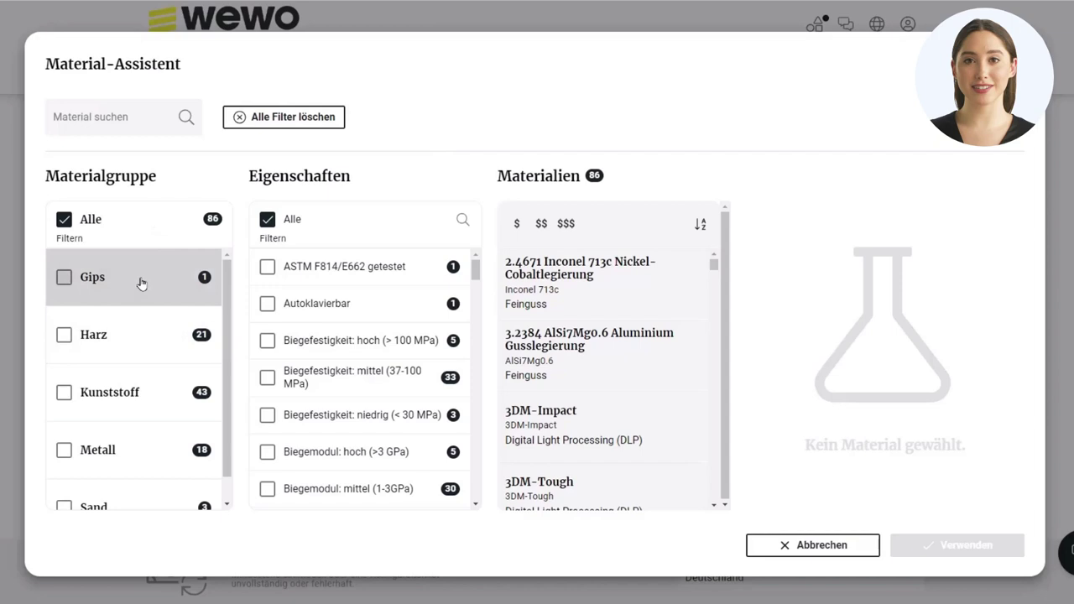
pyautogui.scroll(-1, 141, 366)
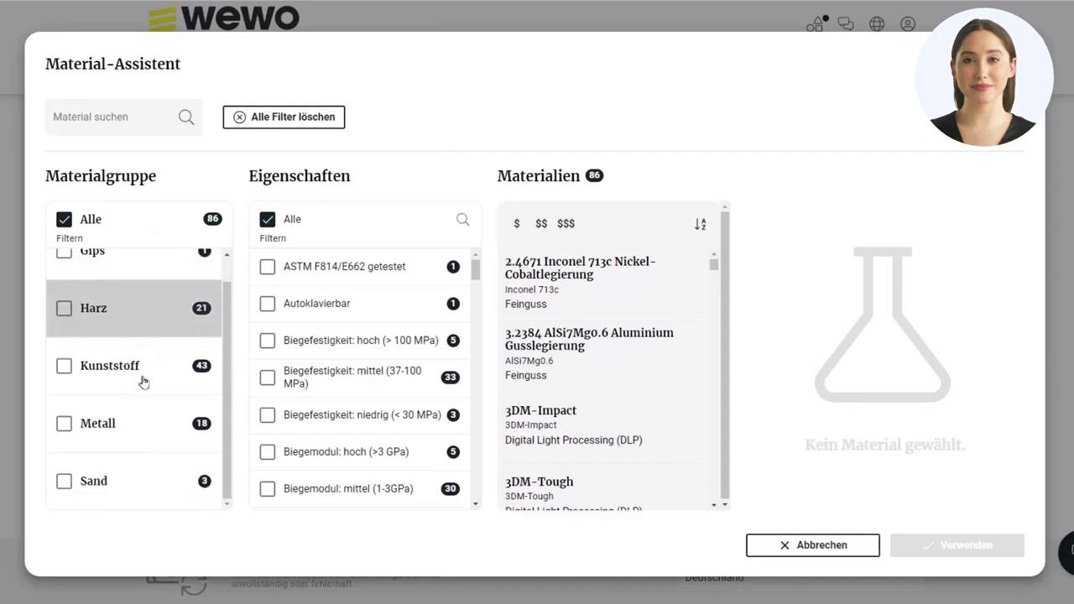
pyautogui.scroll(1, 135, 425)
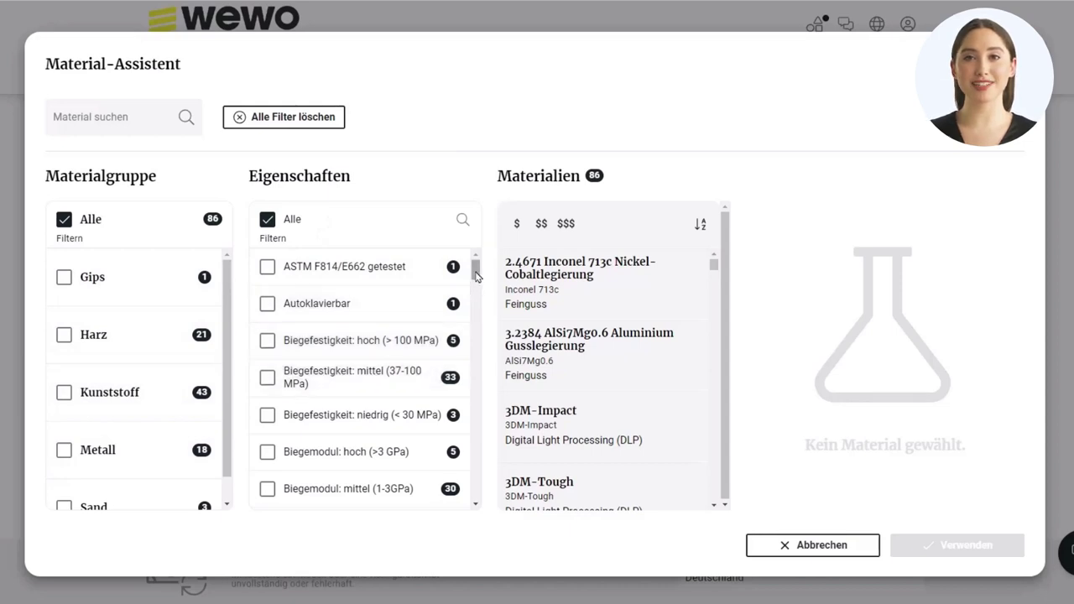
pyautogui.moveTo(476, 277); pyautogui.dragTo(488, 374)
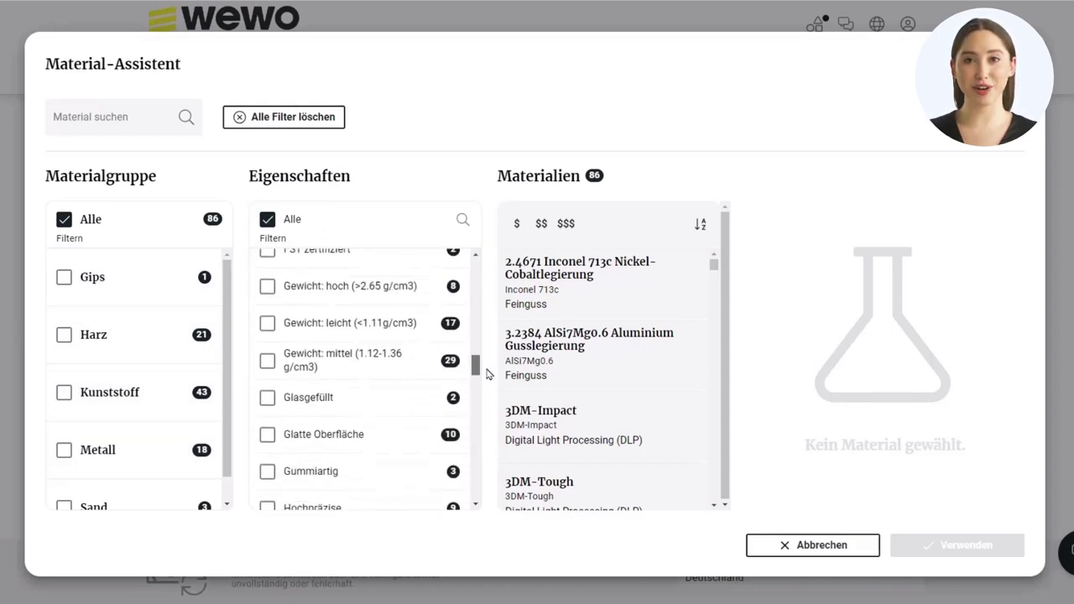
pyautogui.moveTo(488, 374); pyautogui.dragTo(489, 408)
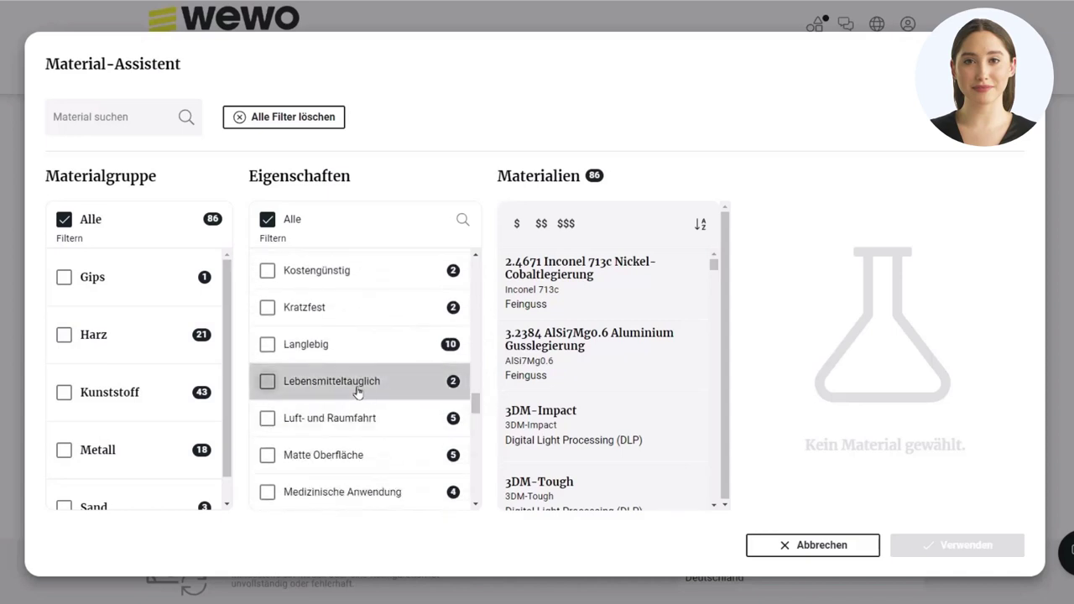
pyautogui.click(267, 382)
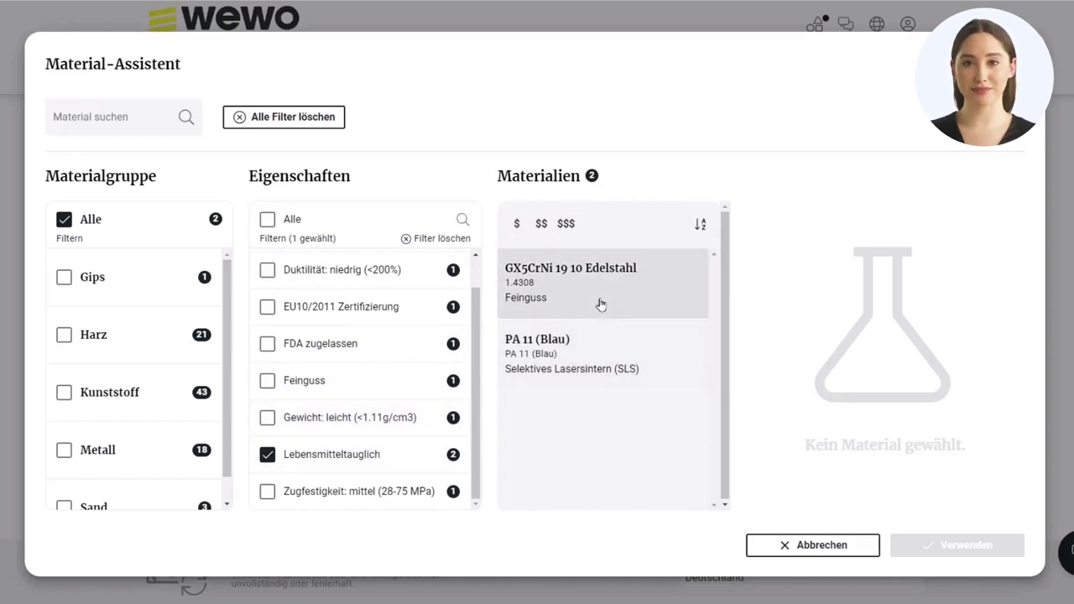
pyautogui.click(267, 454)
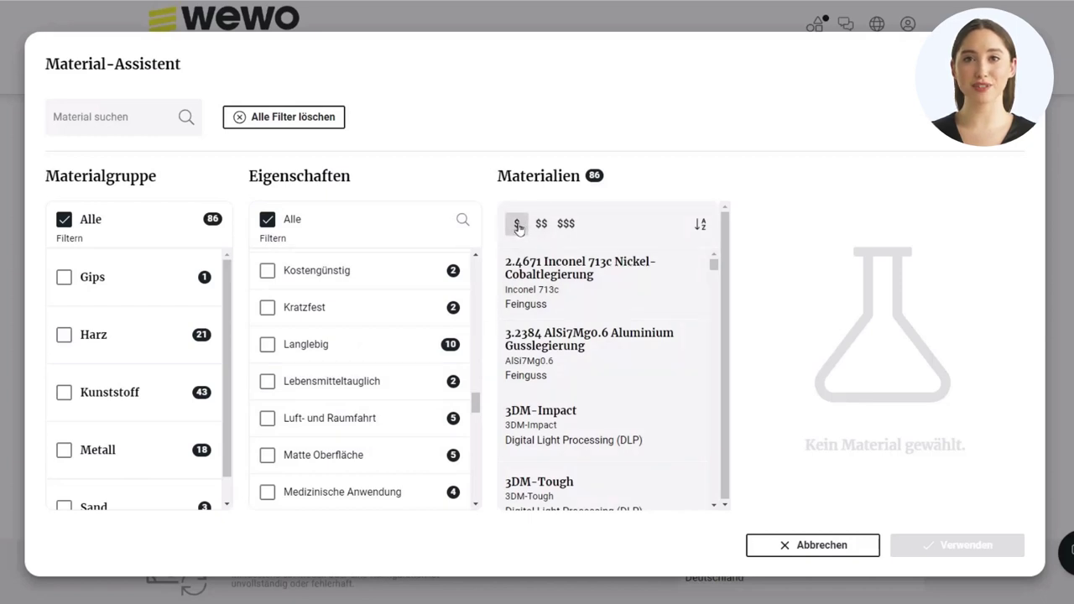
# Filter to the cheapest $ tier and apply PA 12 (Grau) (Standard), giving EUR 51,20.
pyautogui.click(517, 226)
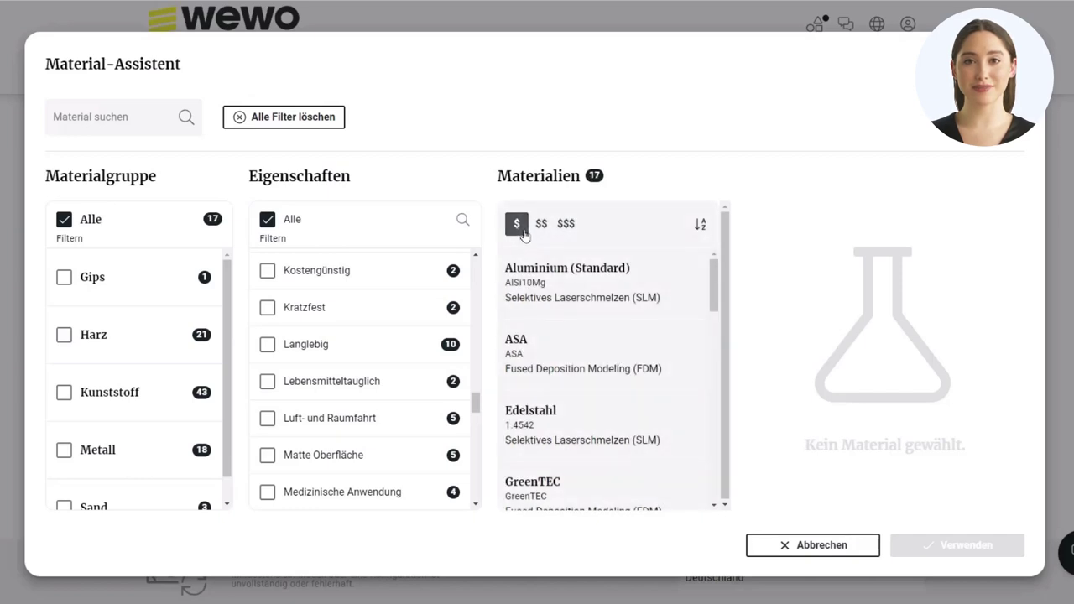
pyautogui.scroll(-2, 648, 374)
pyautogui.click(648, 374)
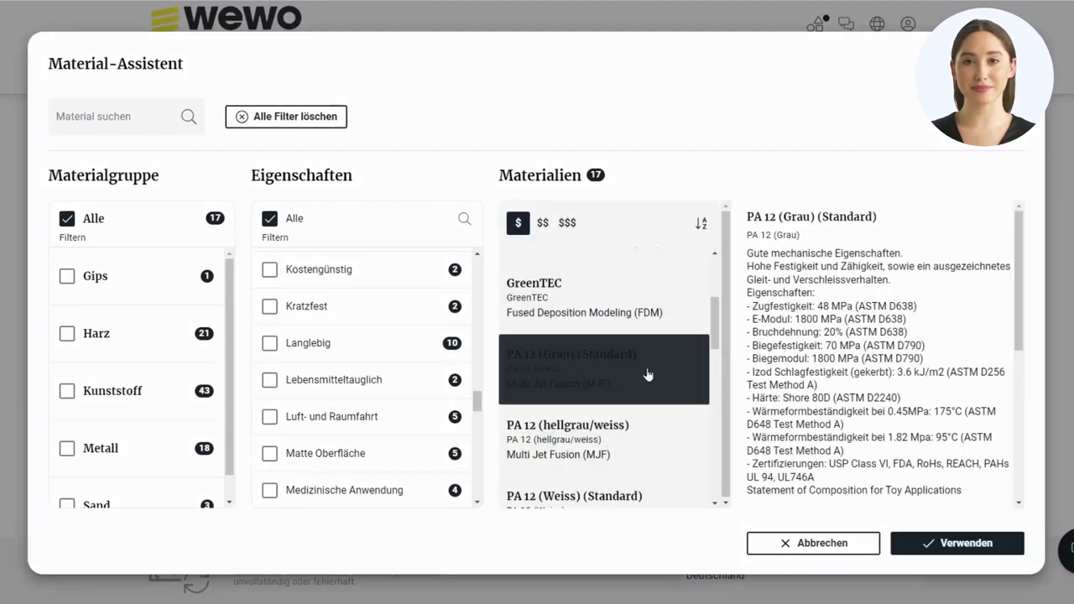
pyautogui.click(991, 544)
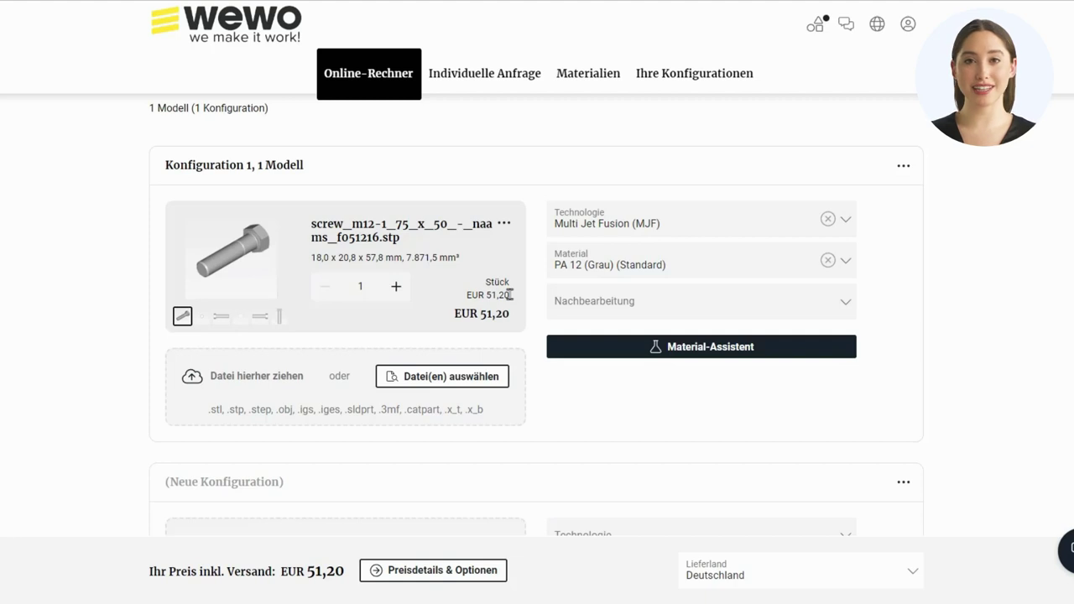
# Set the screw quantity to 10 pieces at EUR 5,85 each, EUR 58,48 total.
pyautogui.click(396, 287)
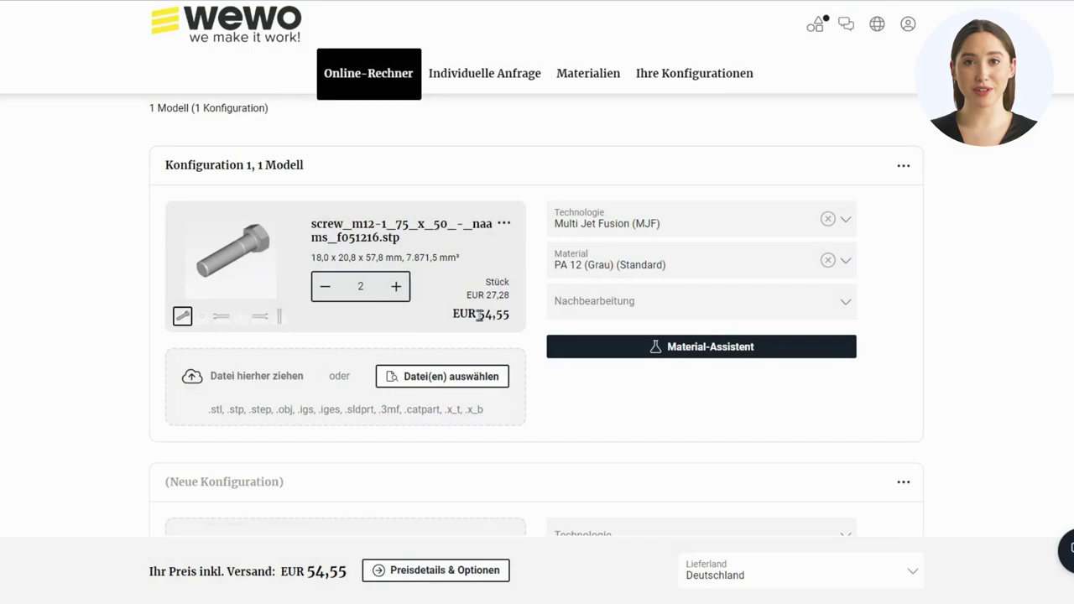
pyautogui.click(325, 286)
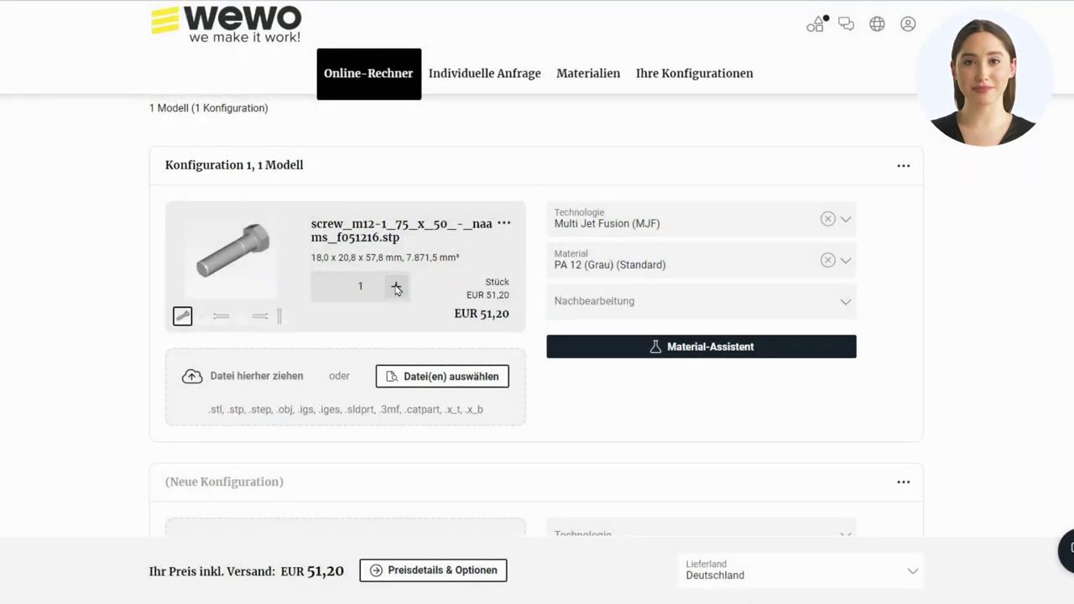
pyautogui.click(397, 288)
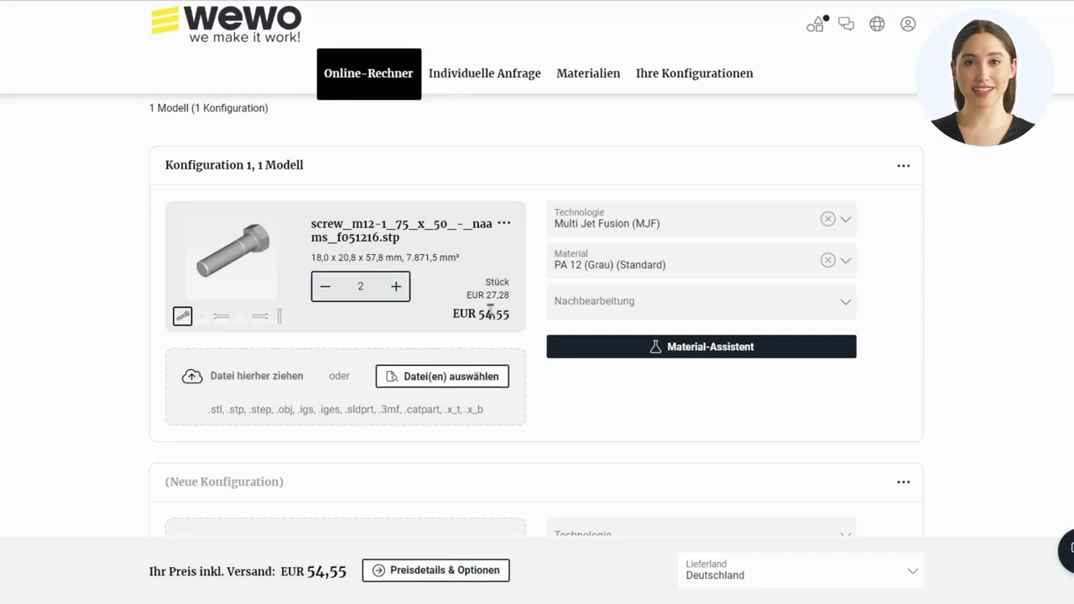
pyautogui.click(396, 287)
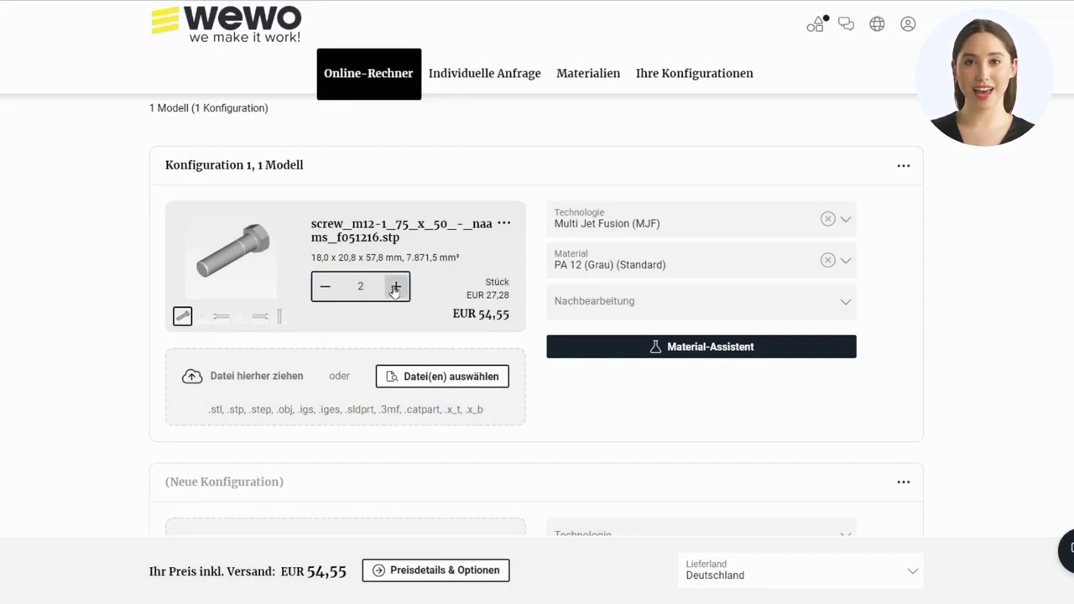
pyautogui.click(395, 287)
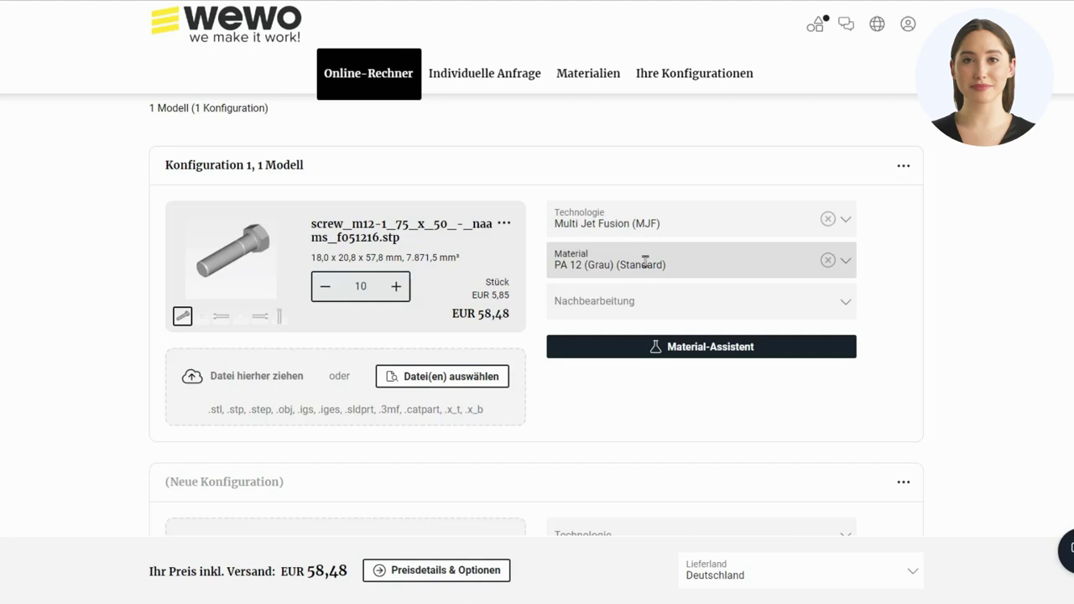
pyautogui.click(848, 307)
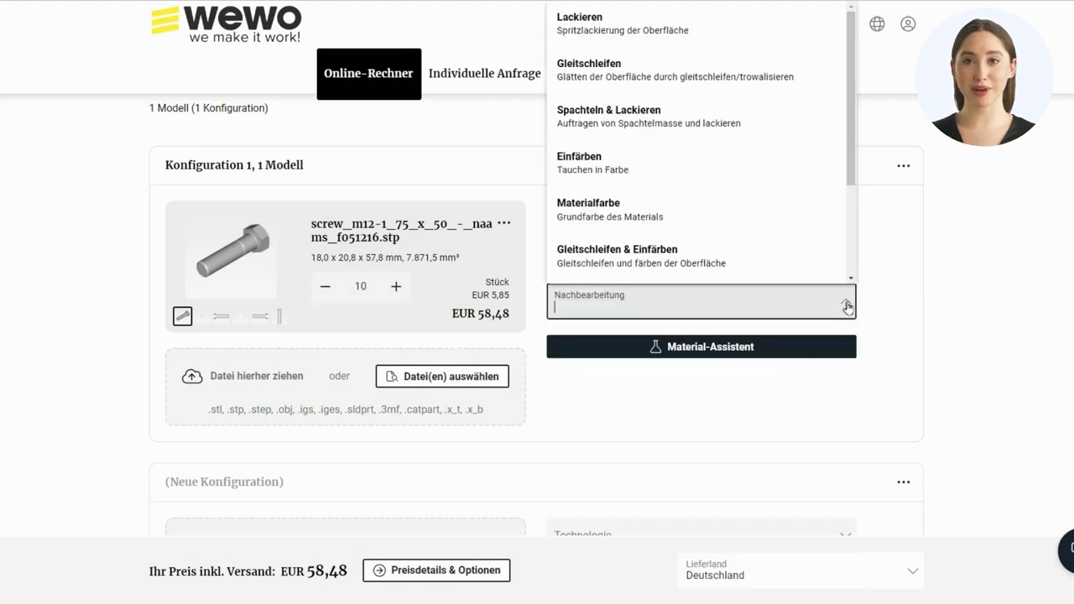
pyautogui.click(911, 300)
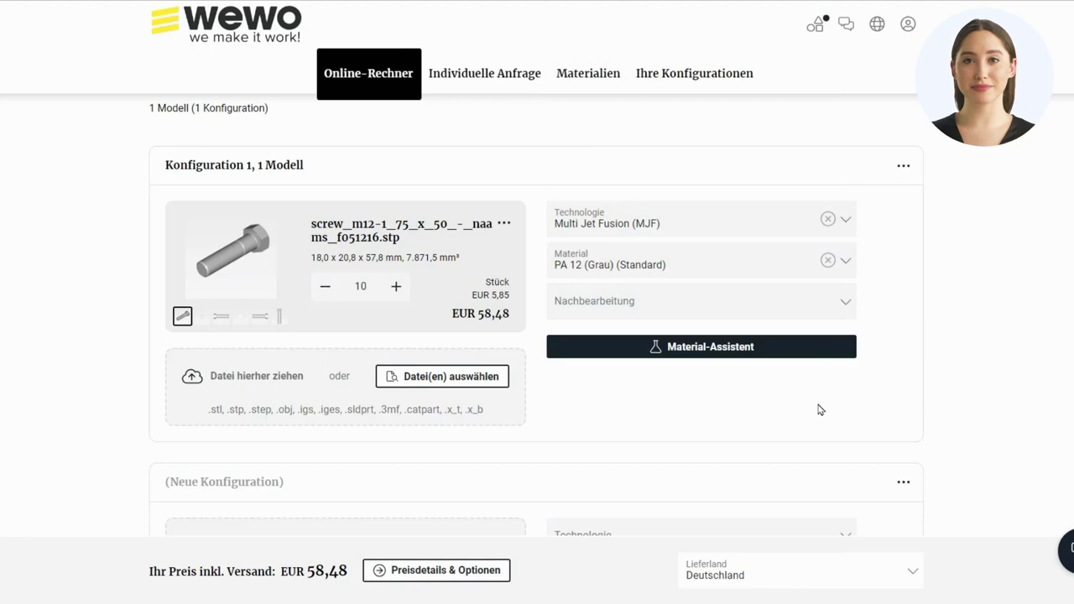
pyautogui.scroll(-1, 491, 424)
pyautogui.scroll(-3, 491, 424)
pyautogui.scroll(-2, 491, 423)
pyautogui.scroll(-2, 491, 424)
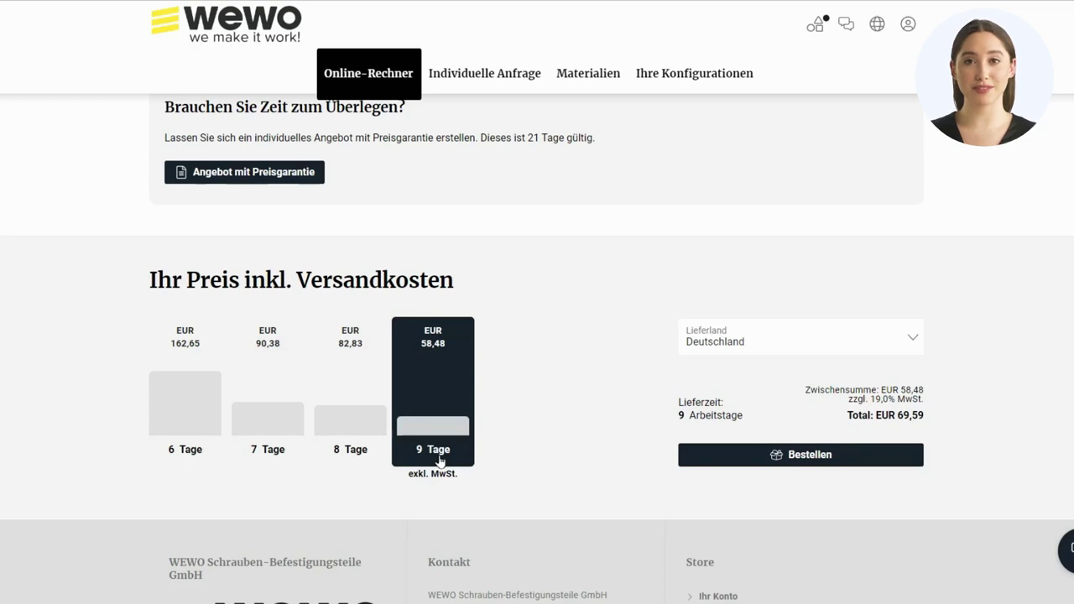
pyautogui.scroll(5, 440, 460)
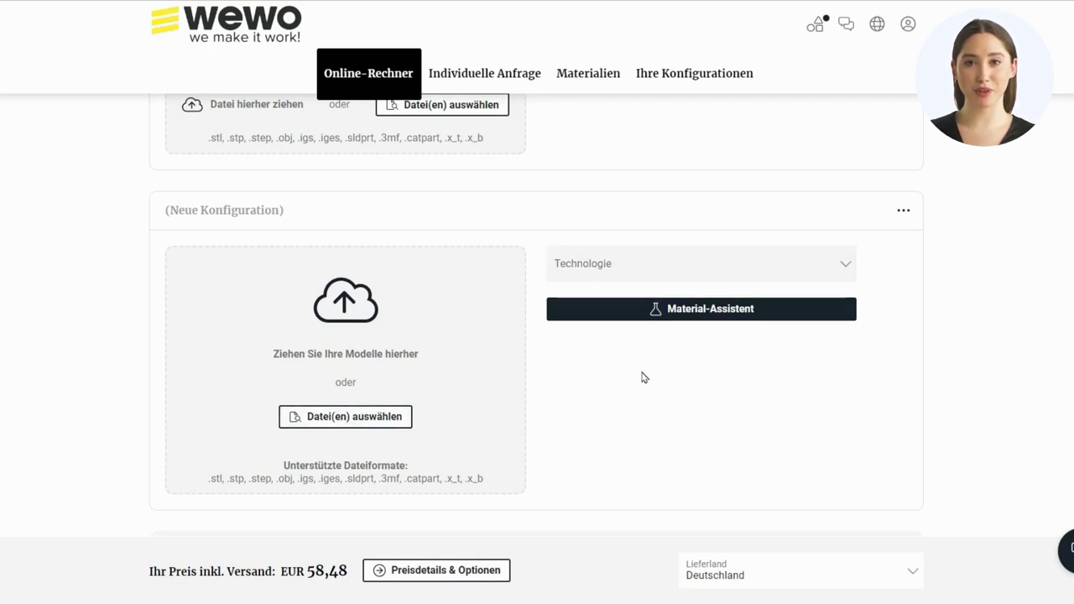
pyautogui.scroll(4, 643, 377)
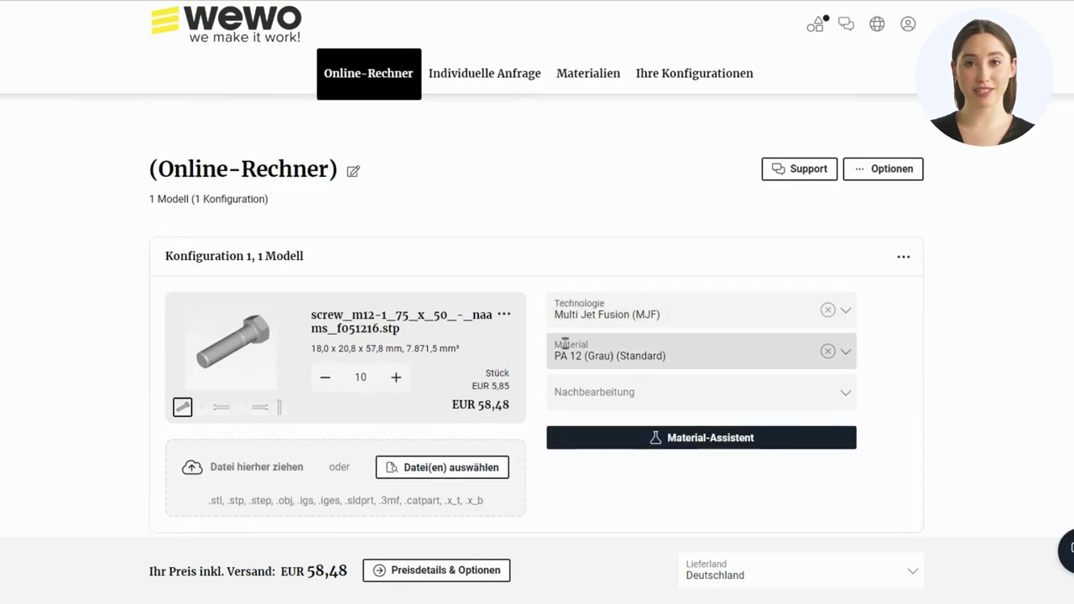
pyautogui.scroll(-1, 614, 347)
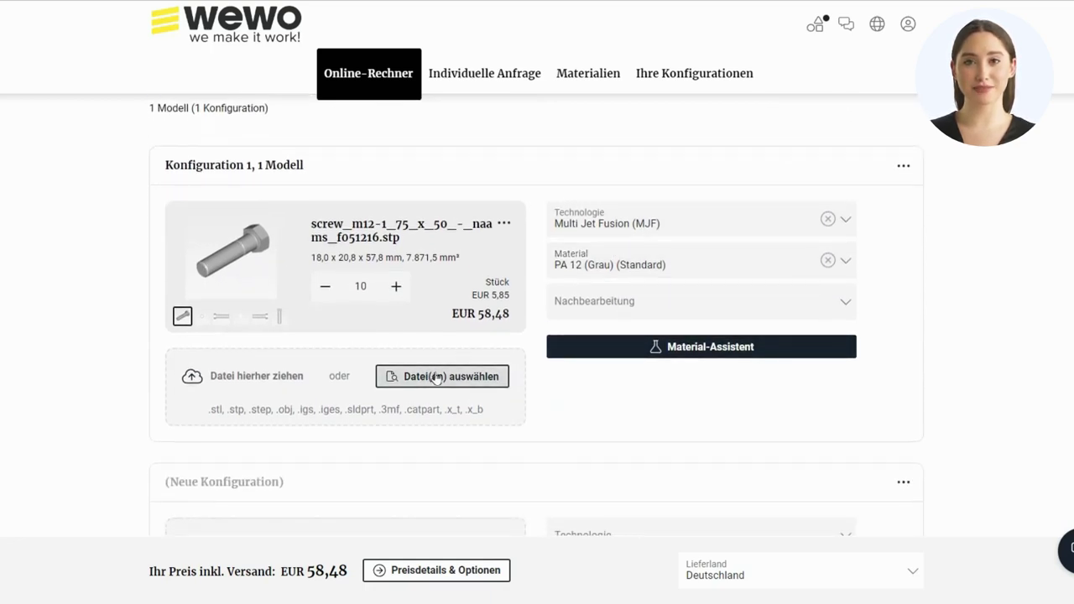
pyautogui.scroll(-1, 437, 378)
pyautogui.scroll(-3, 506, 377)
pyautogui.scroll(-1, 557, 388)
pyautogui.scroll(-1, 672, 403)
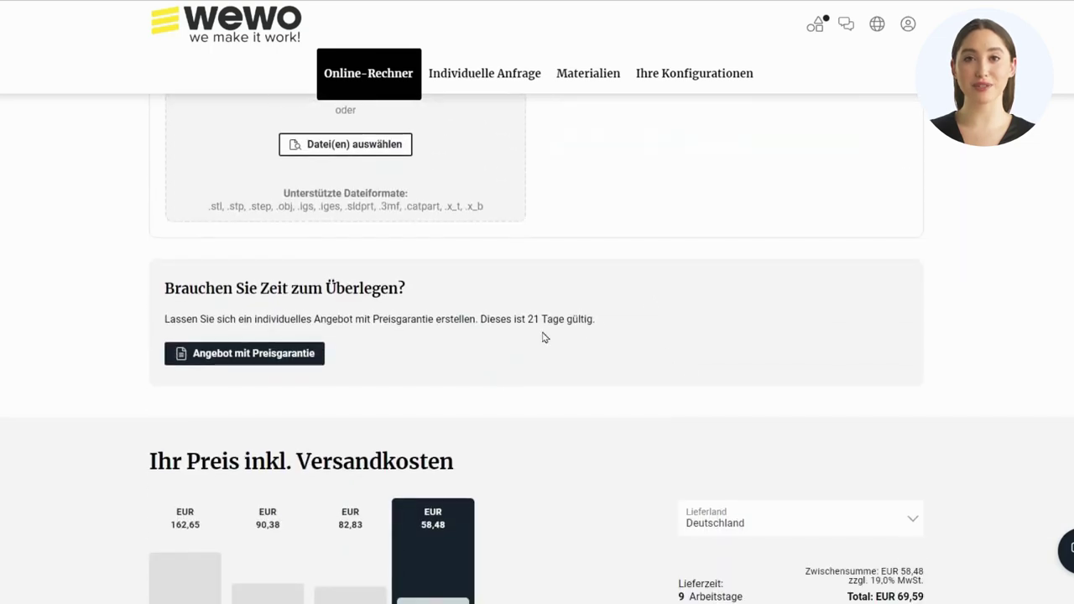
pyautogui.scroll(-2, 553, 353)
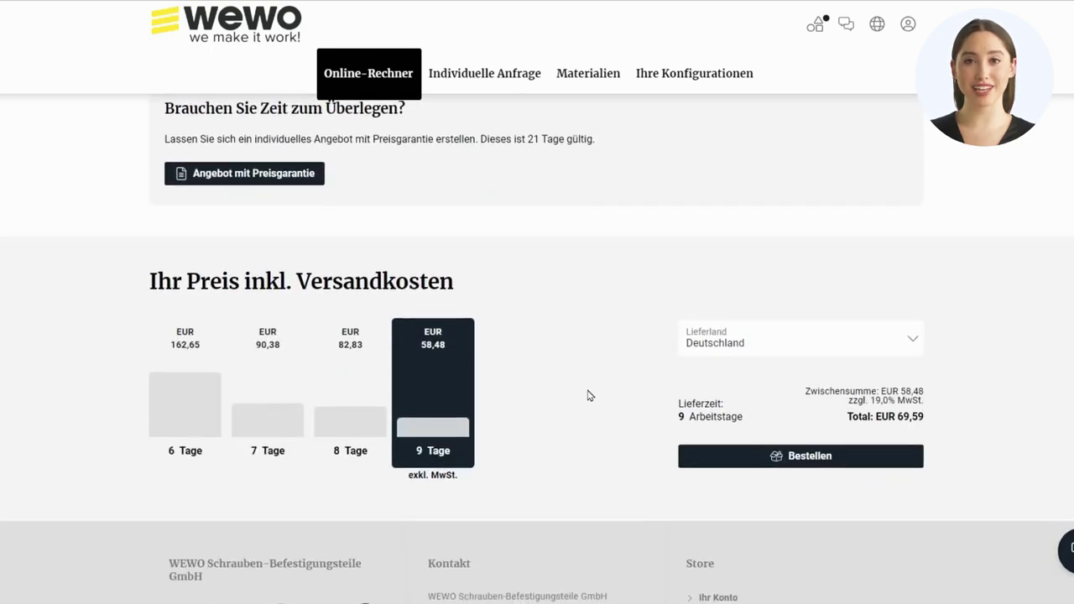
# Order via Bestellen and scroll the checkout page past the addresses to the 10-screw order overview.
pyautogui.click(839, 456)
pyautogui.scroll(-1, 592, 414)
pyautogui.scroll(-2, 587, 413)
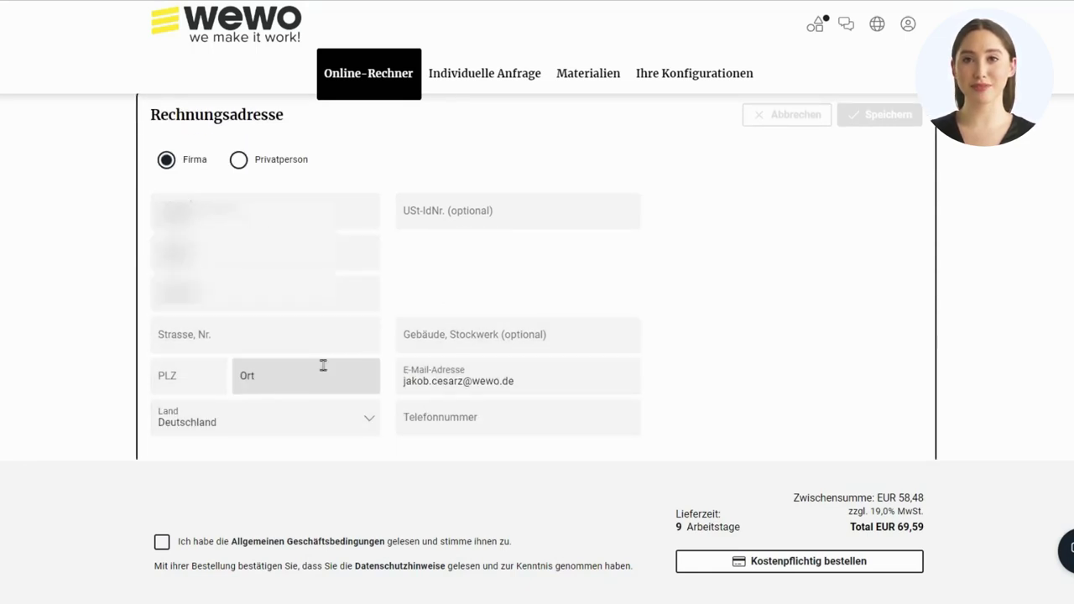
pyautogui.scroll(-2, 323, 365)
pyautogui.scroll(-2, 323, 365)
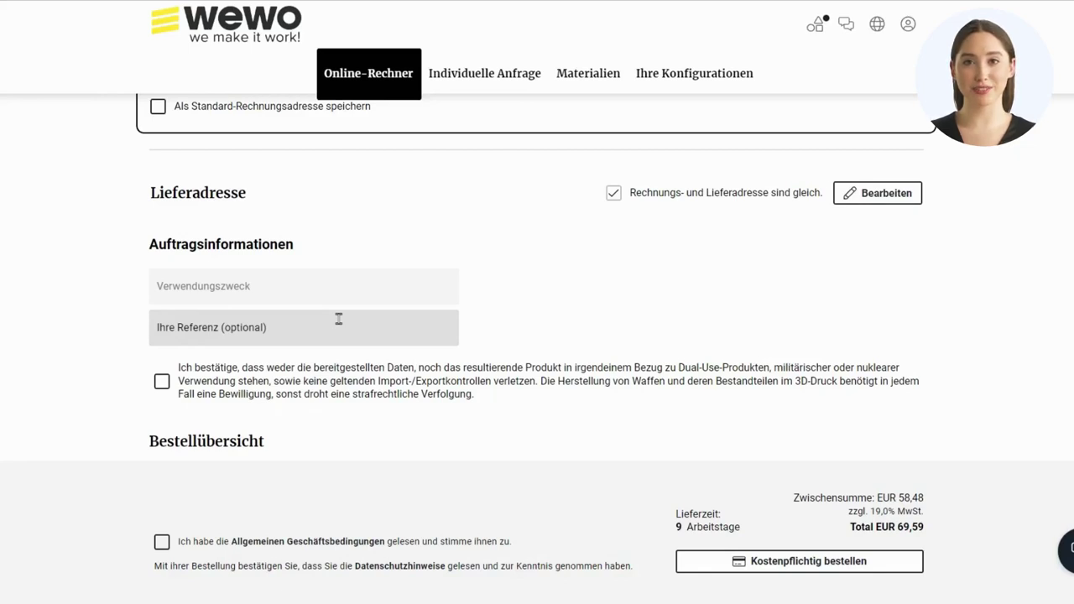
pyautogui.scroll(-1, 338, 319)
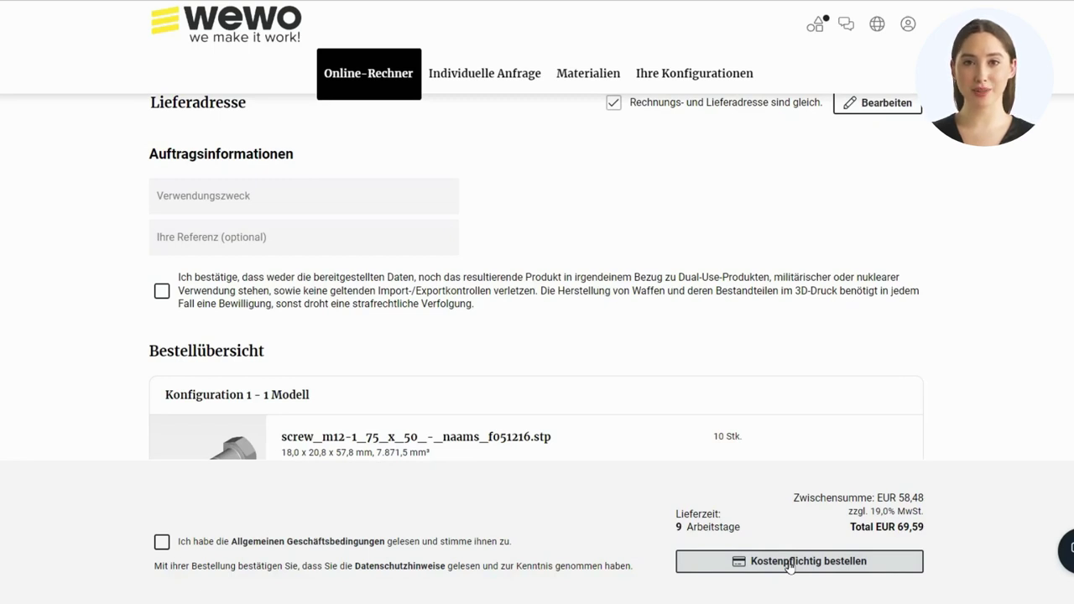
# Create a Neue Anfrage under Individuelle Anfrage and attach the screw .stp file.
pyautogui.click(498, 76)
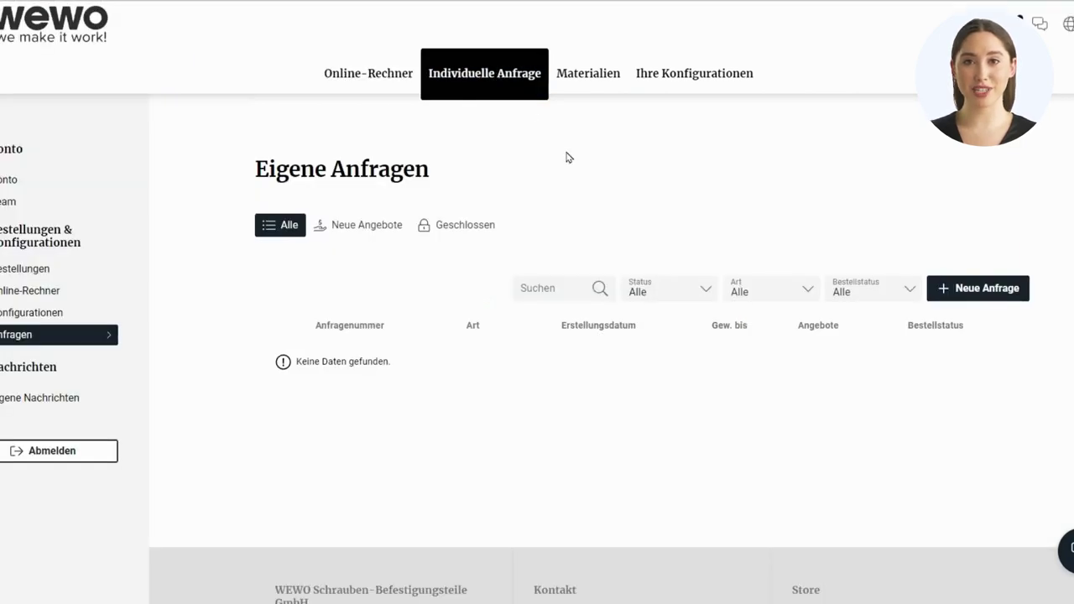
pyautogui.click(966, 290)
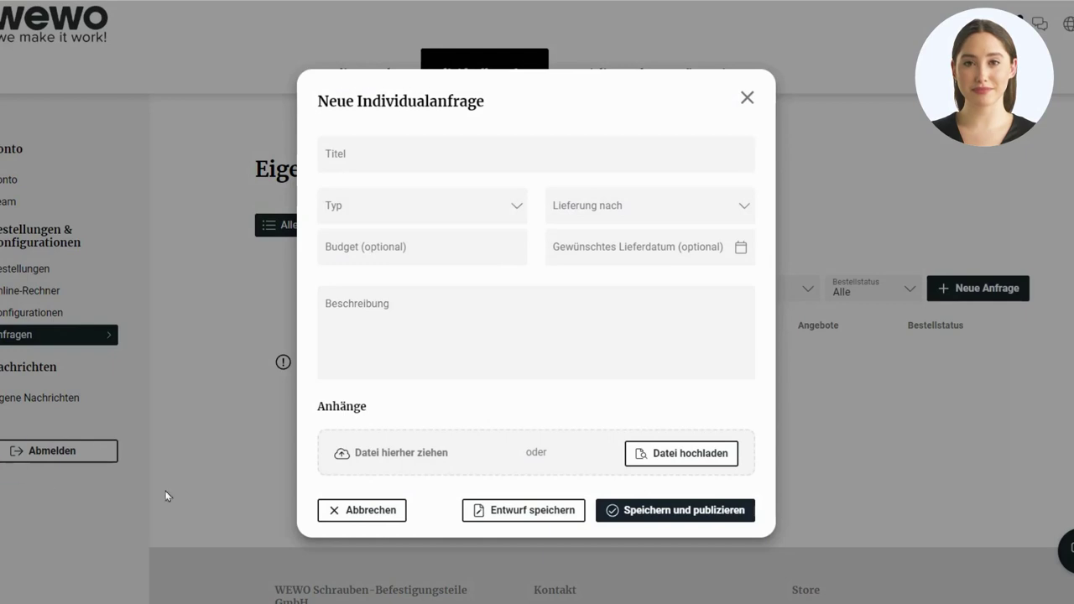
pyautogui.moveTo(167, 496); pyautogui.dragTo(446, 463)
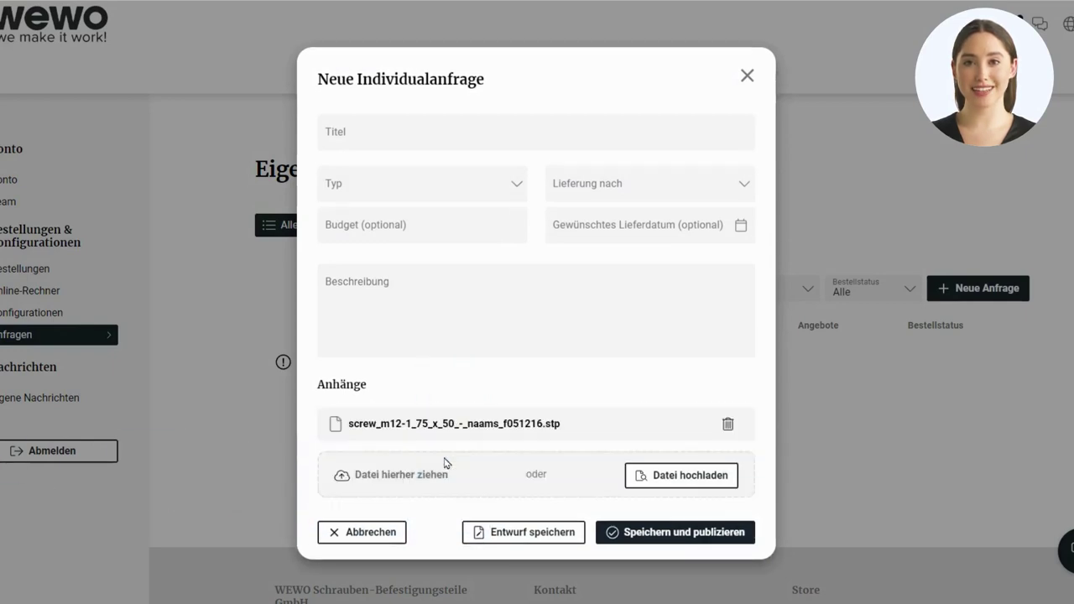
# Give the inquiry the title 'Schraube' and the type 3D Druck (allgemein).
pyautogui.click(416, 130)
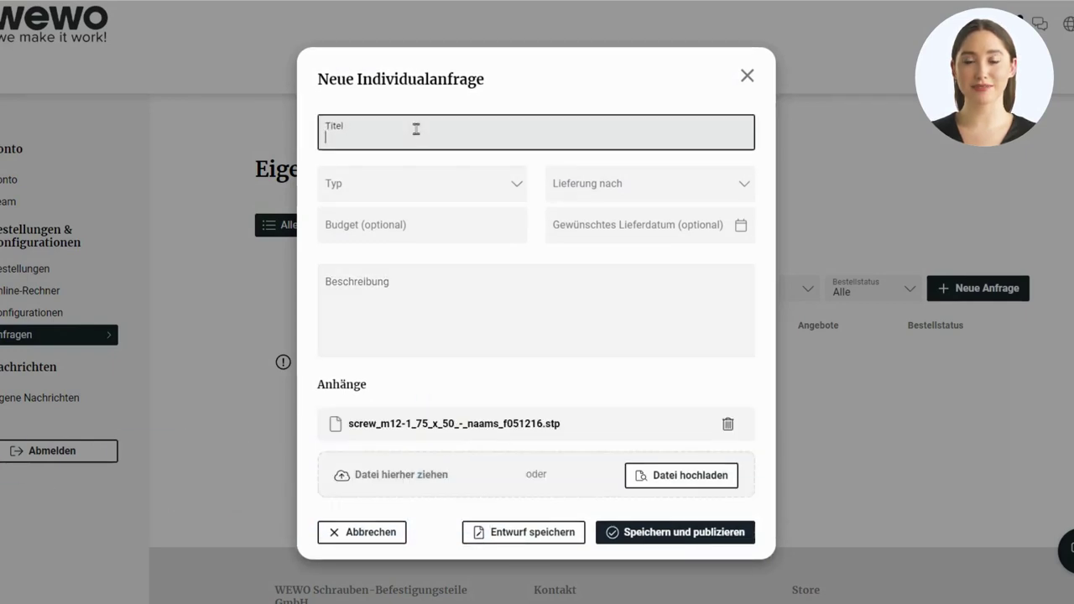
pyautogui.write('Schraube')
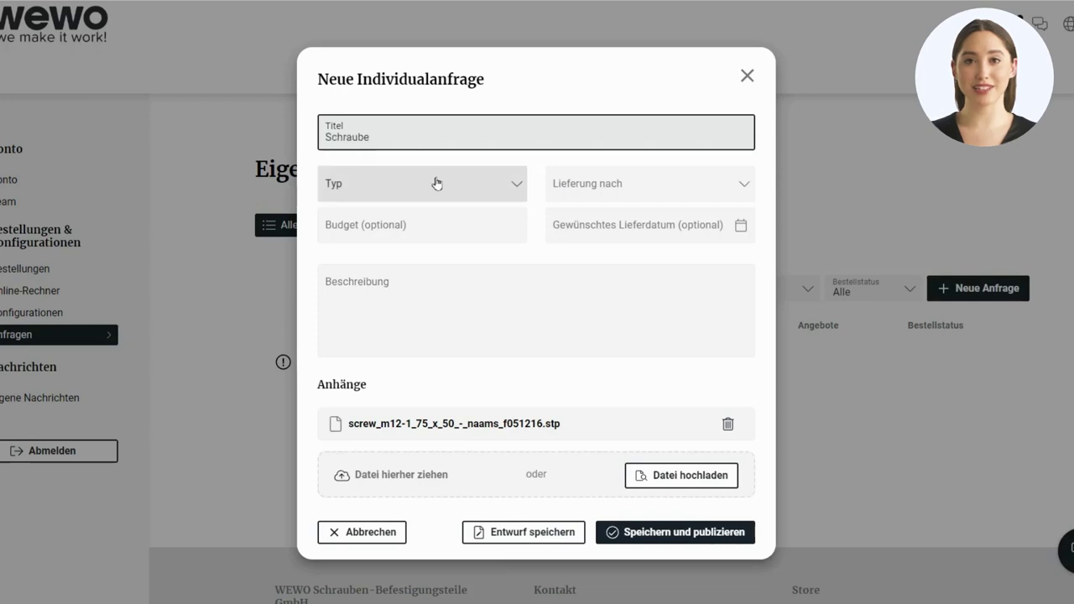
pyautogui.click(515, 184)
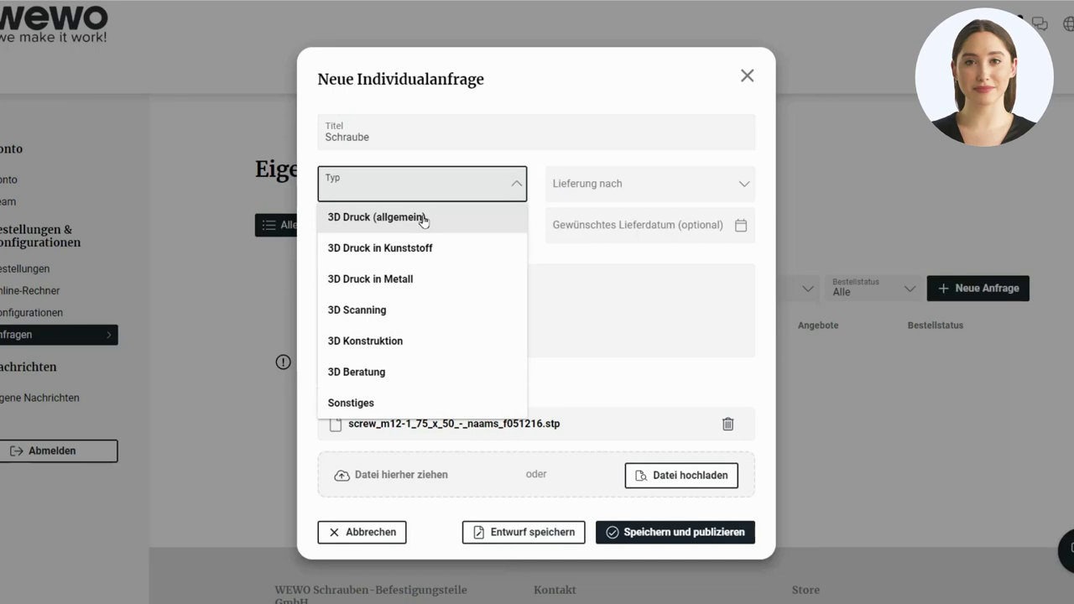
pyautogui.click(423, 219)
pyautogui.click(474, 284)
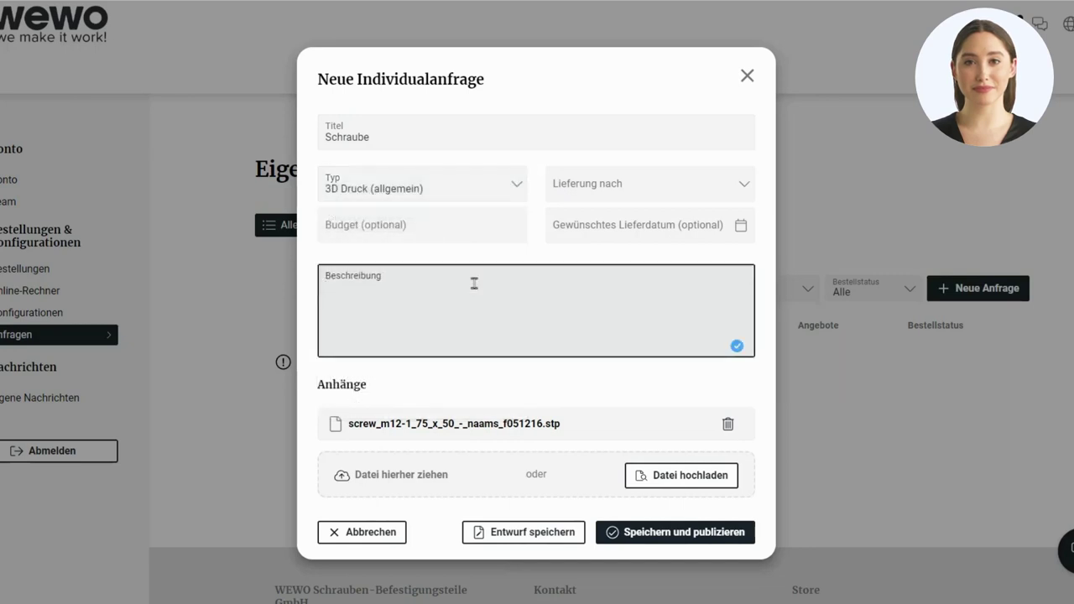
# Request 20 screws with yellow lower and black upper parts, then close the form unsaved.
pyautogui.write('Bitte er')
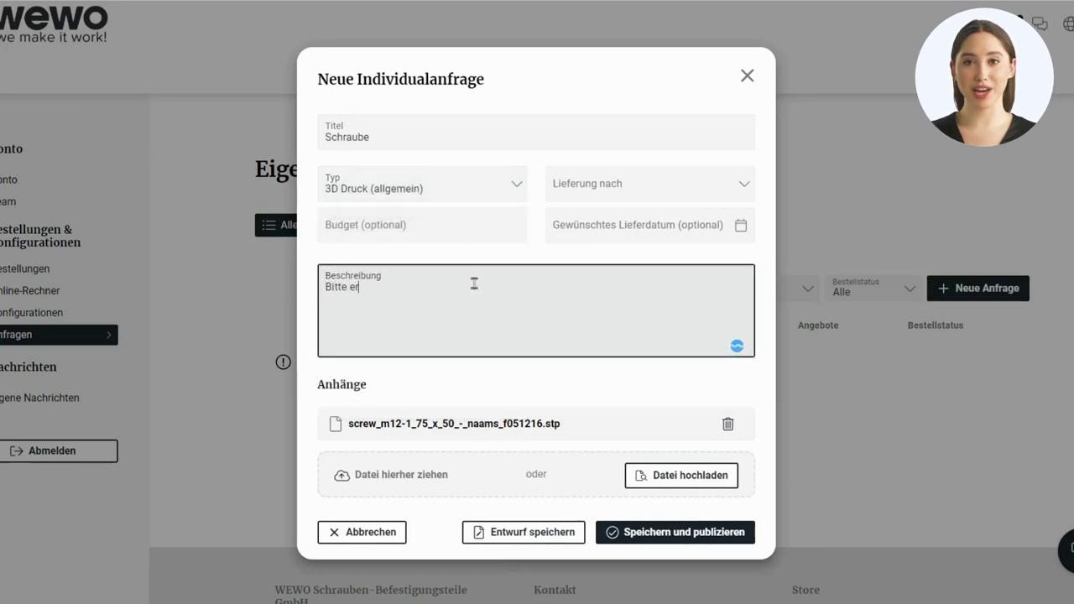
pyautogui.write('stellen Sie mi')
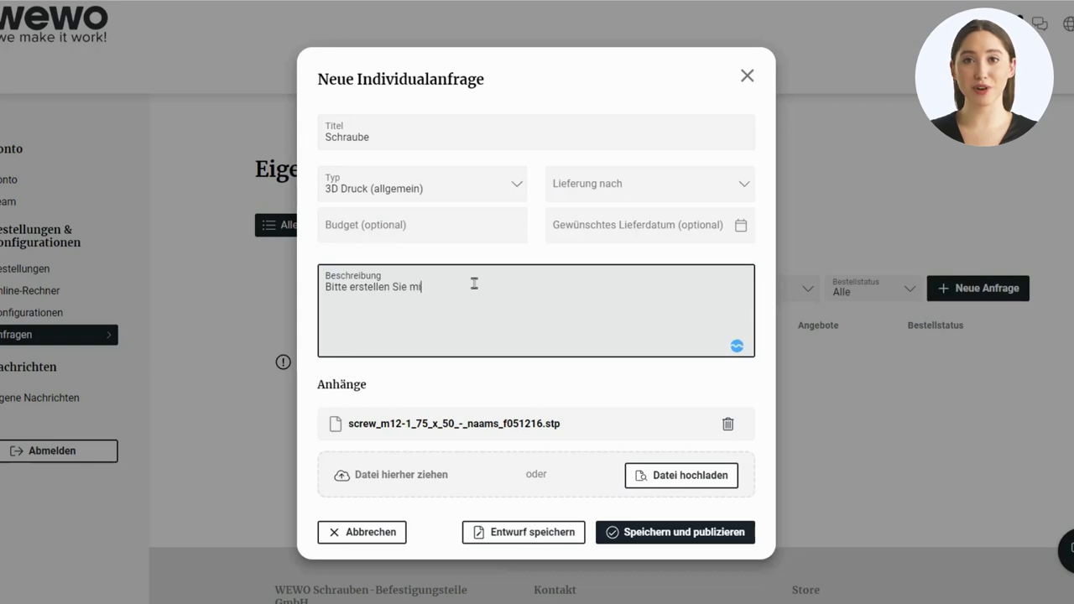
pyautogui.write('r ein Ange')
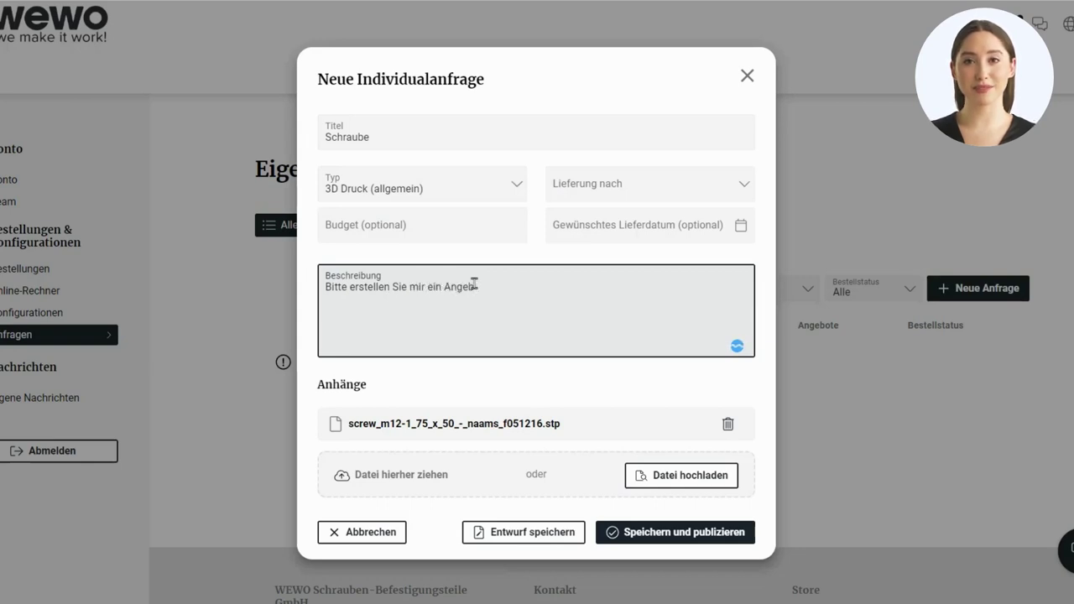
pyautogui.write('bot für die Sch')
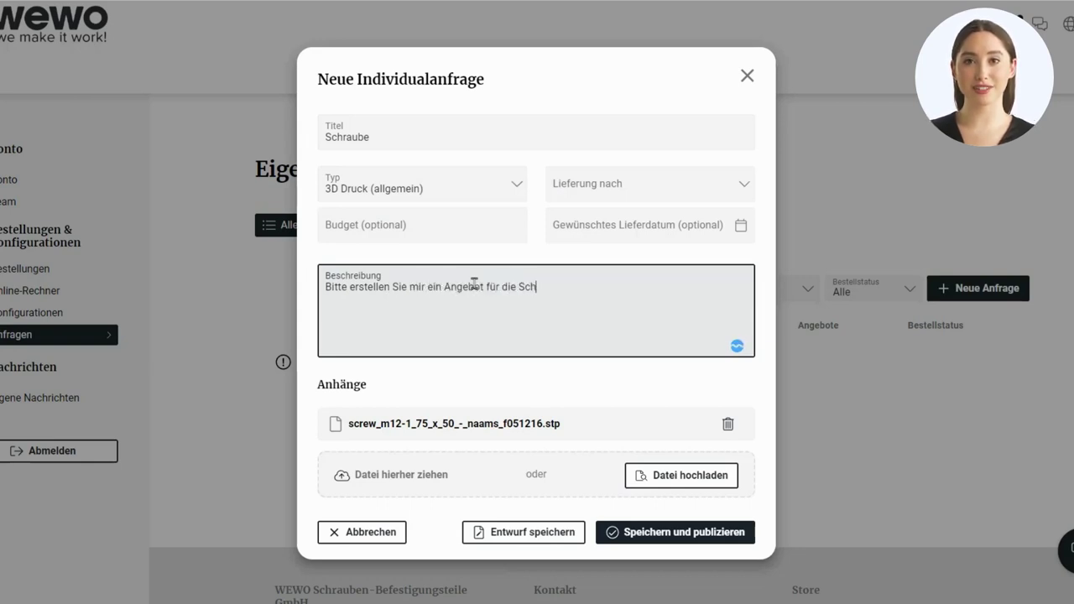
pyautogui.write('raube im Anhang')
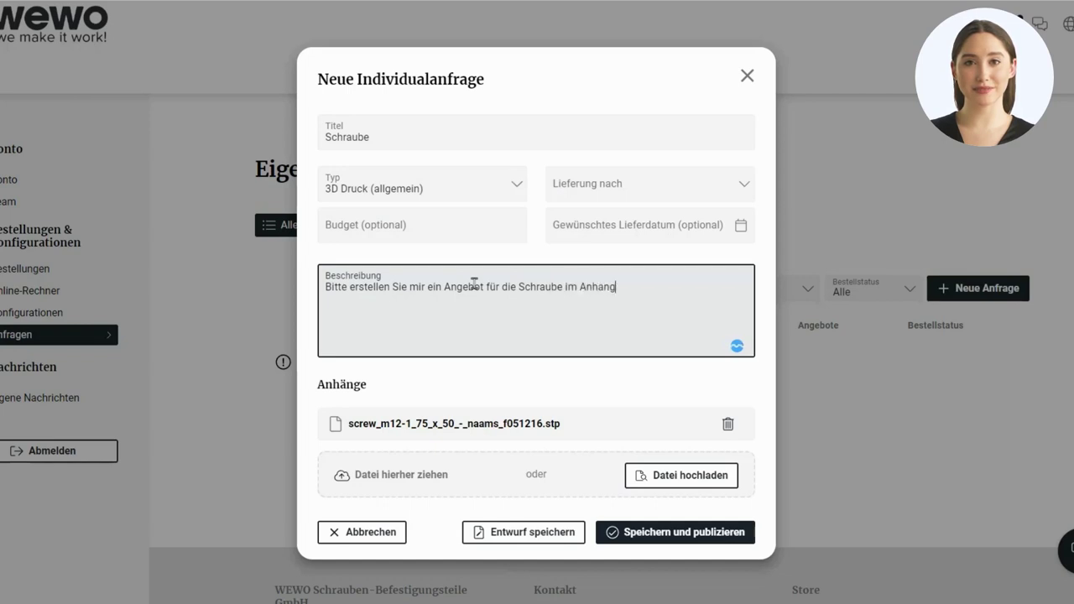
pyautogui.write('. Der')
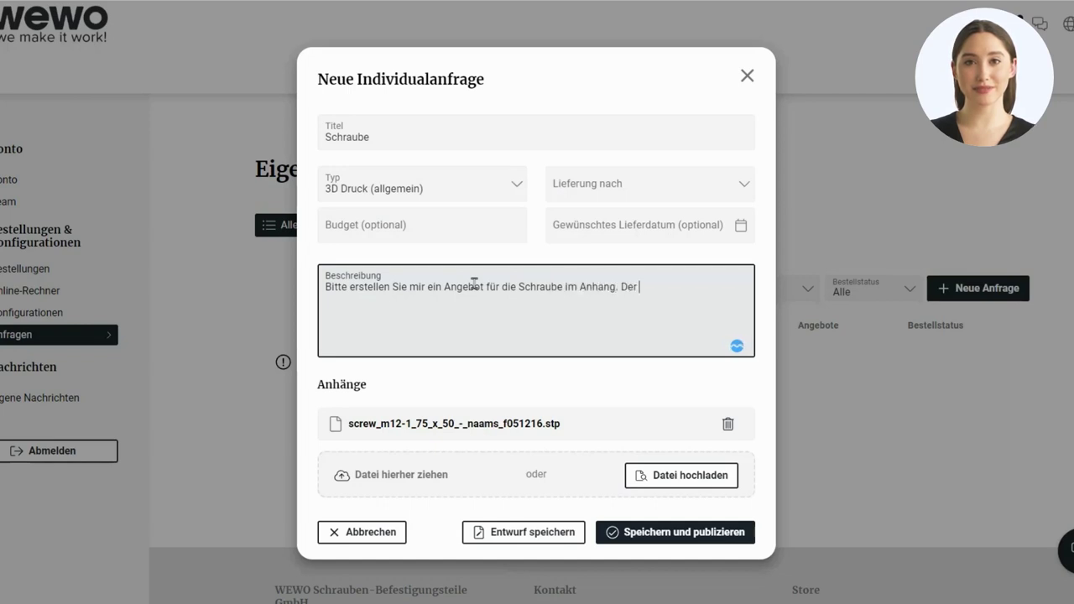
pyautogui.write(' untere Teil')
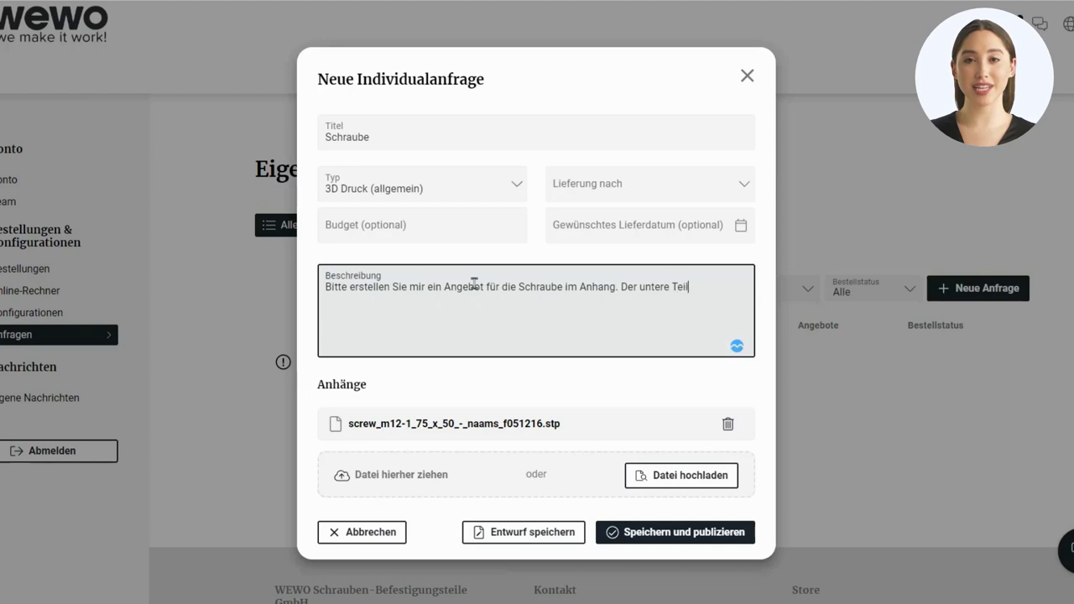
pyautogui.write(' soll gelb se')
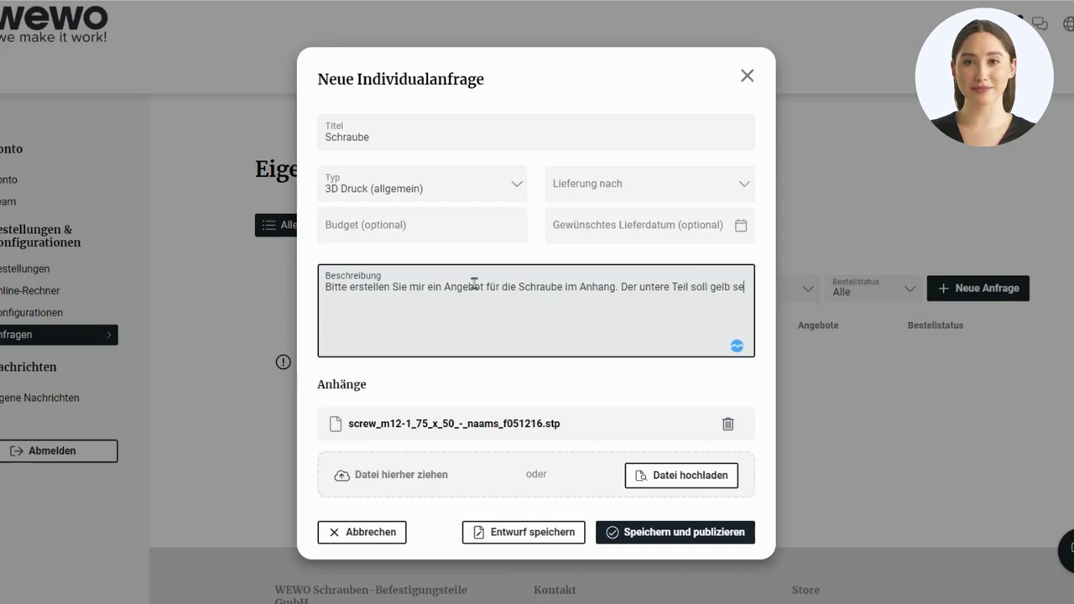
pyautogui.write('in und der ober')
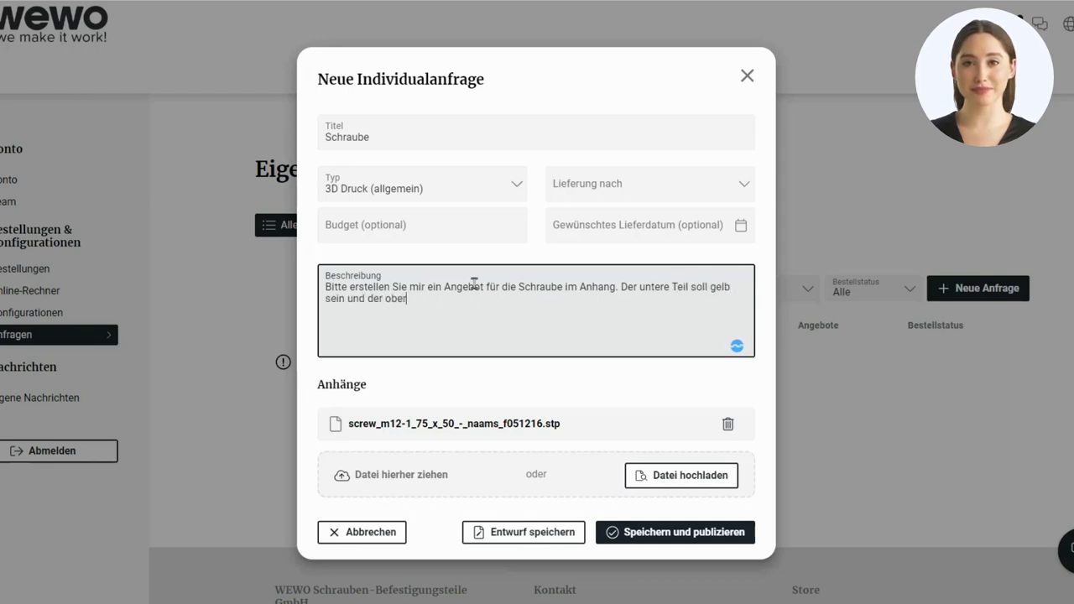
pyautogui.write('e schwarz. ')
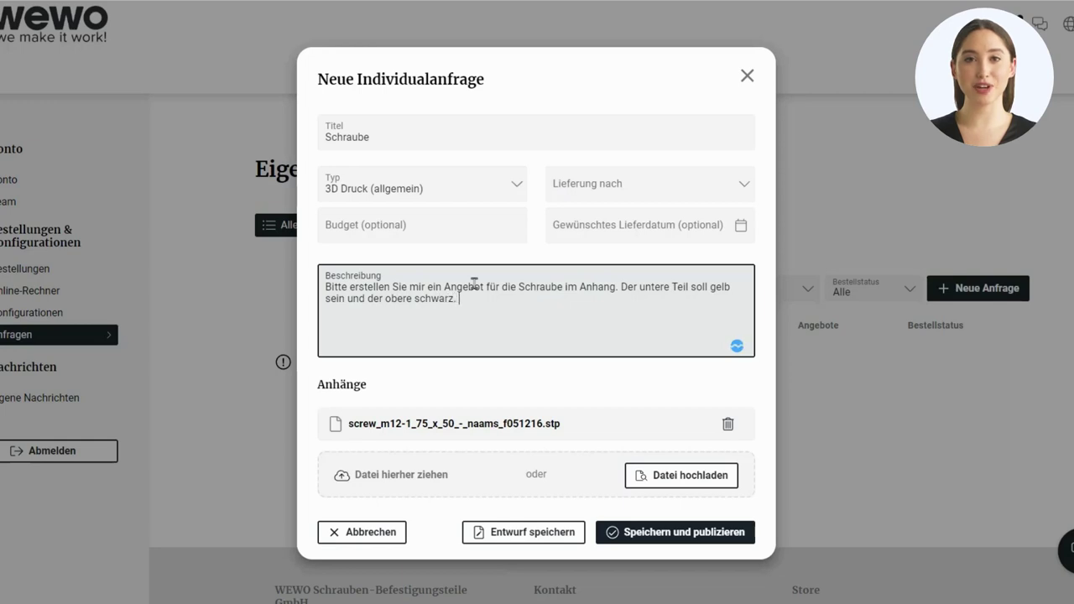
pyautogui.write('Menge 20 St')
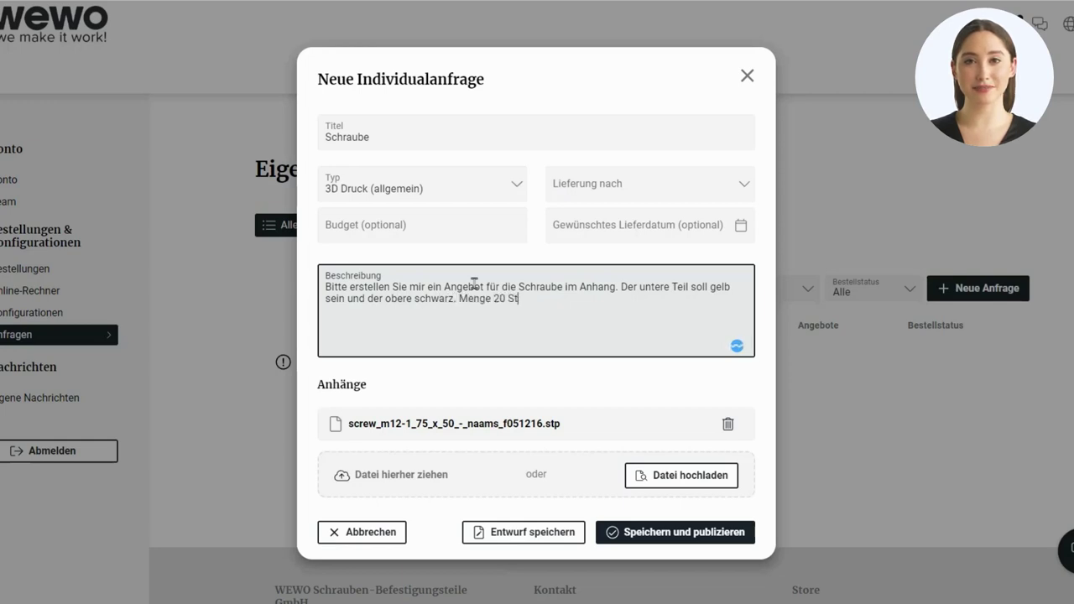
pyautogui.write('ück.')
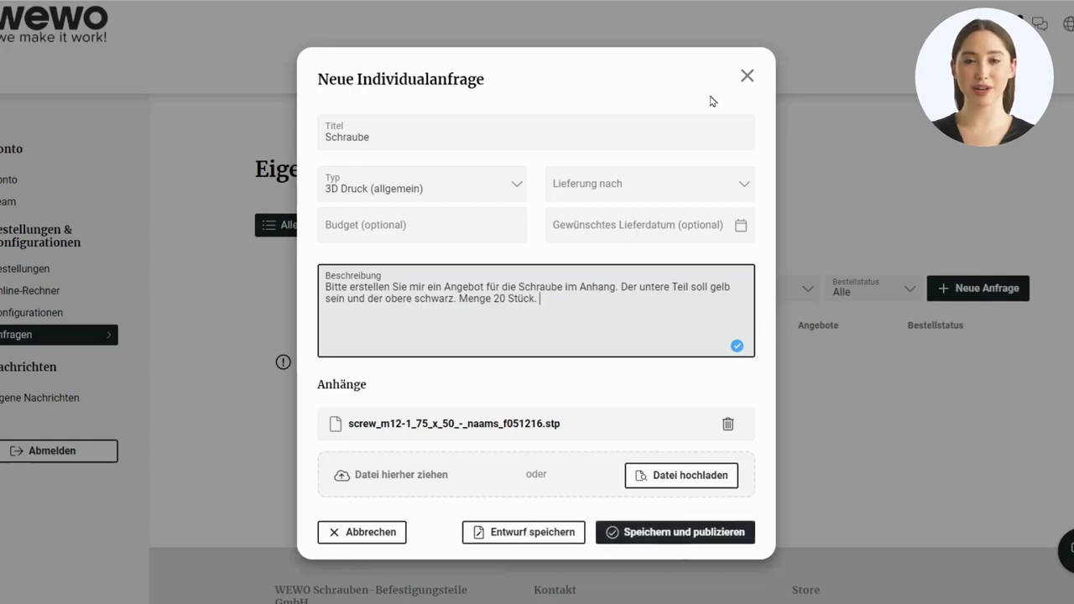
pyautogui.click(747, 78)
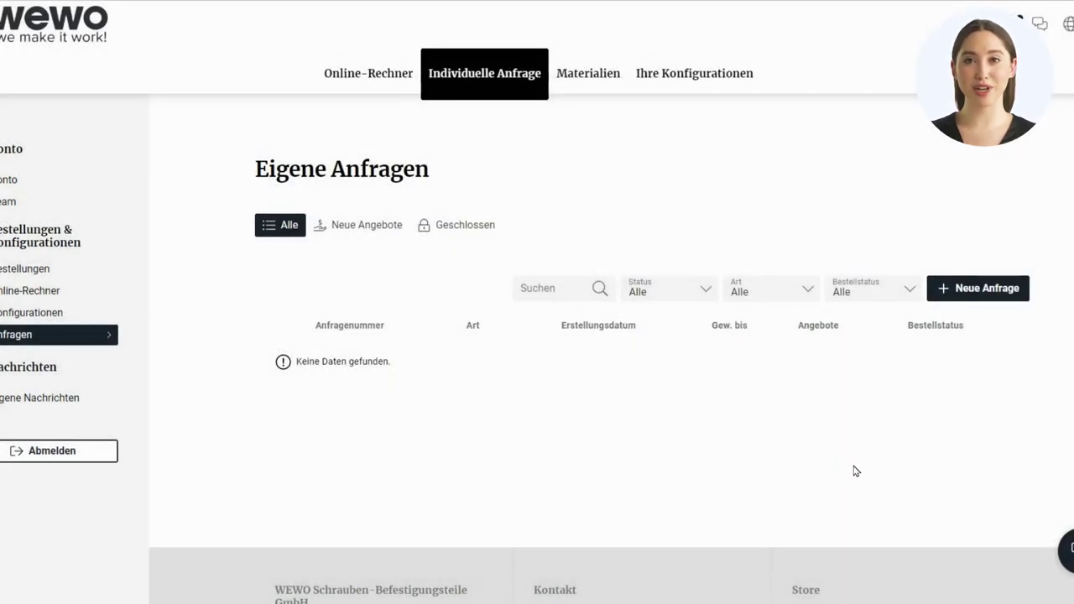